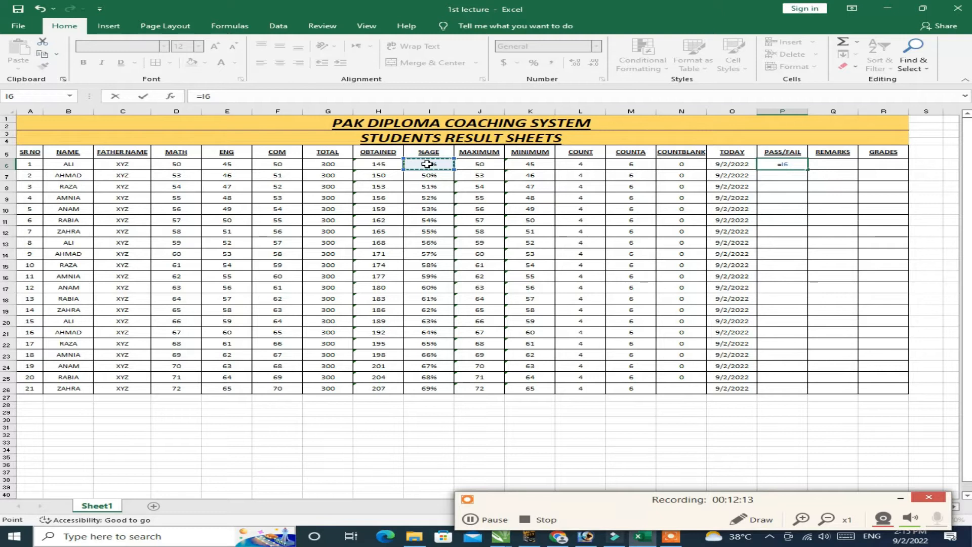
# Enter =IF(I6>45,"PASS","FAIL") in P6 and fill the formula down the PASS/FAIL column to P26.
pyautogui.write('I')
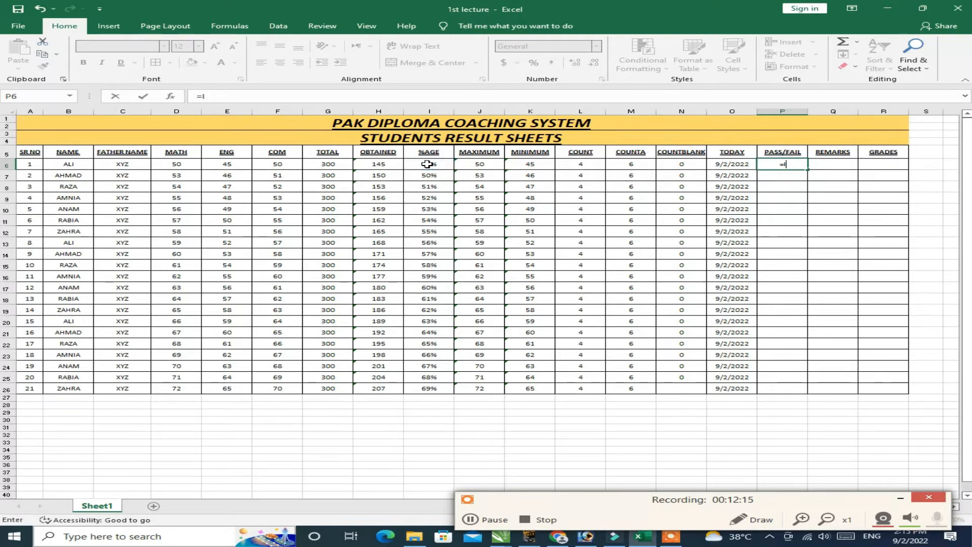
pyautogui.write('F(')
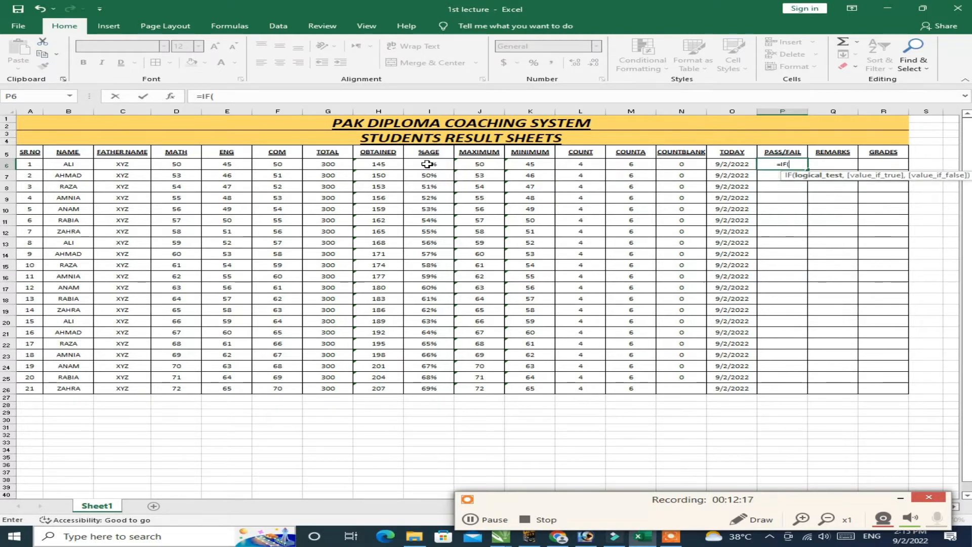
pyautogui.click(440, 164)
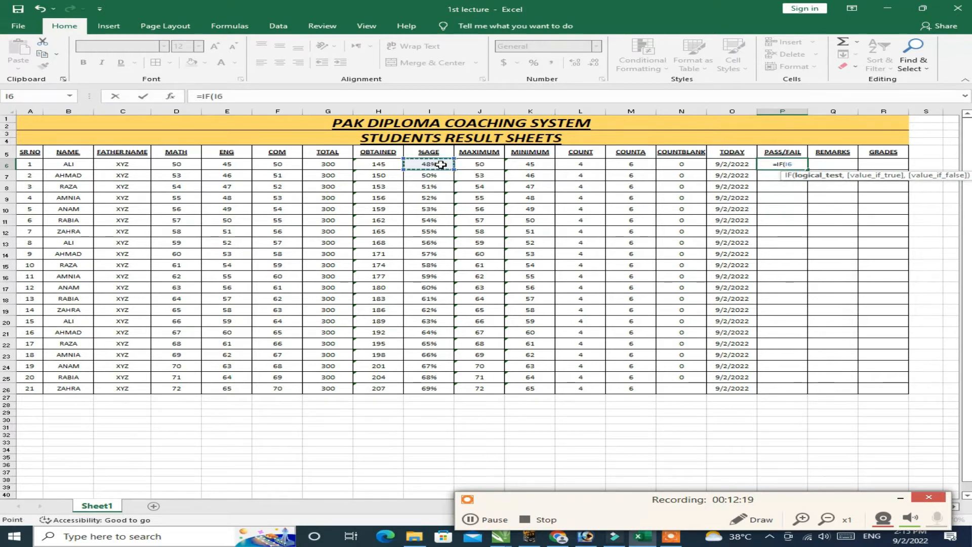
pyautogui.write('>')
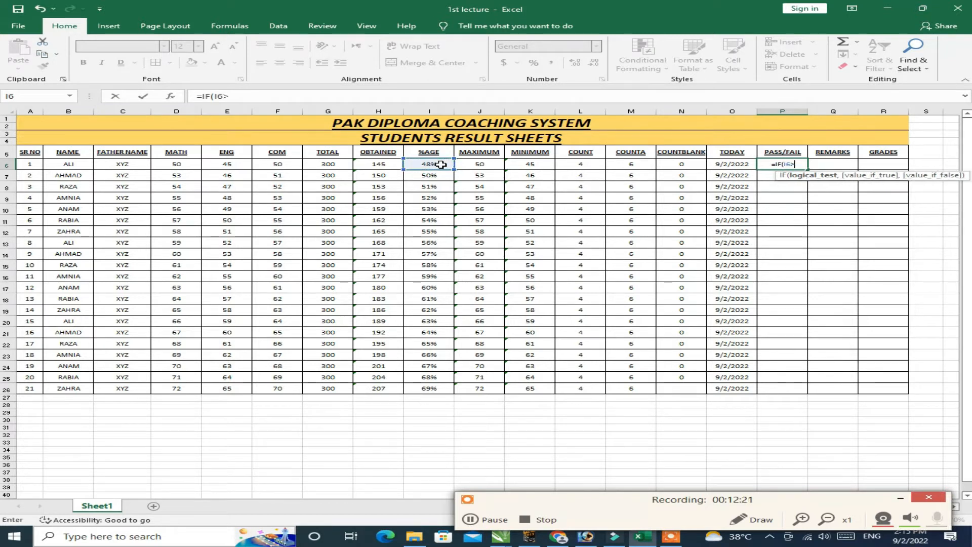
pyautogui.write('45')
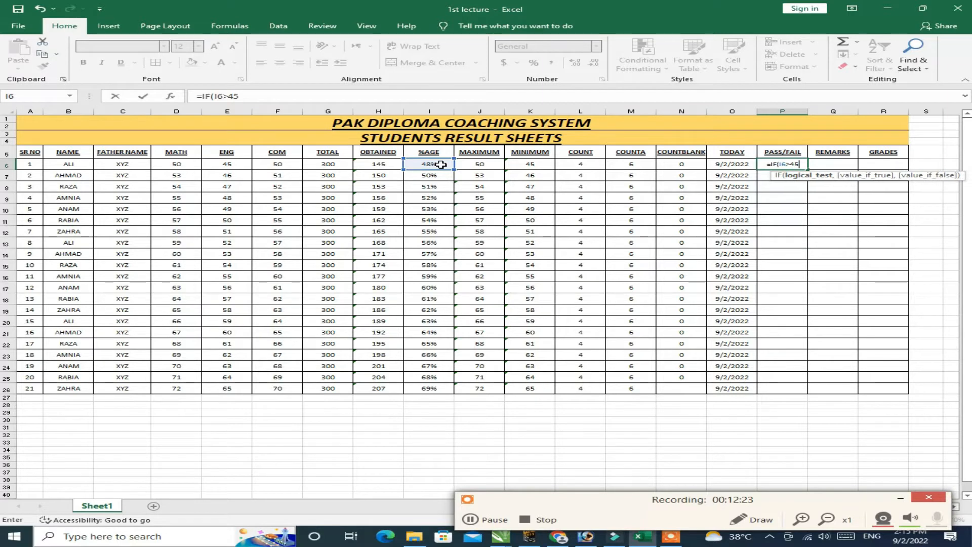
pyautogui.write(',"')
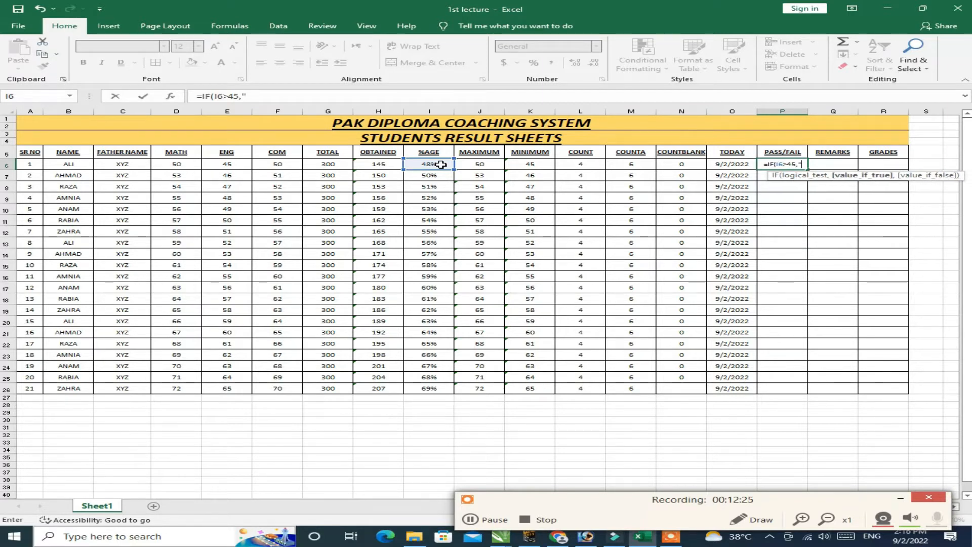
pyautogui.write('PASS","FA')
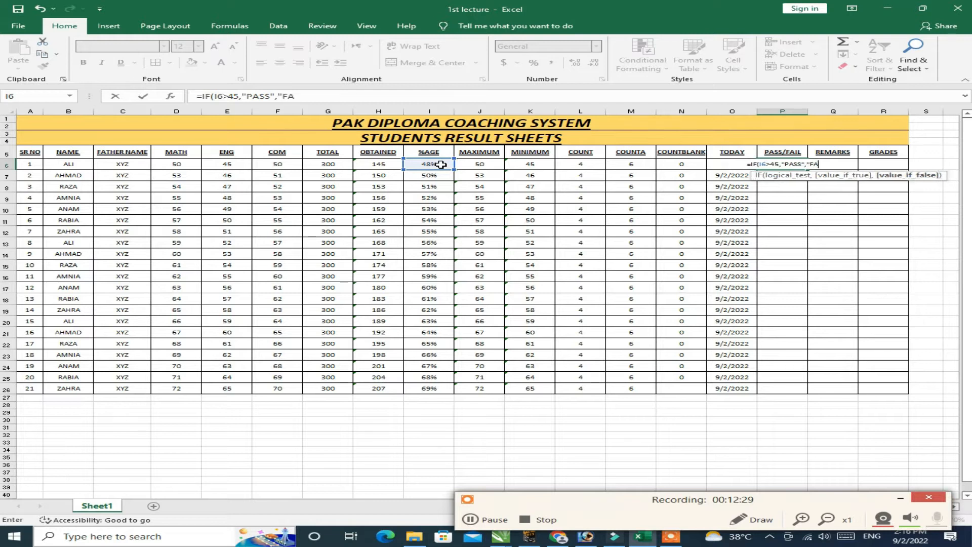
pyautogui.write('IL"')
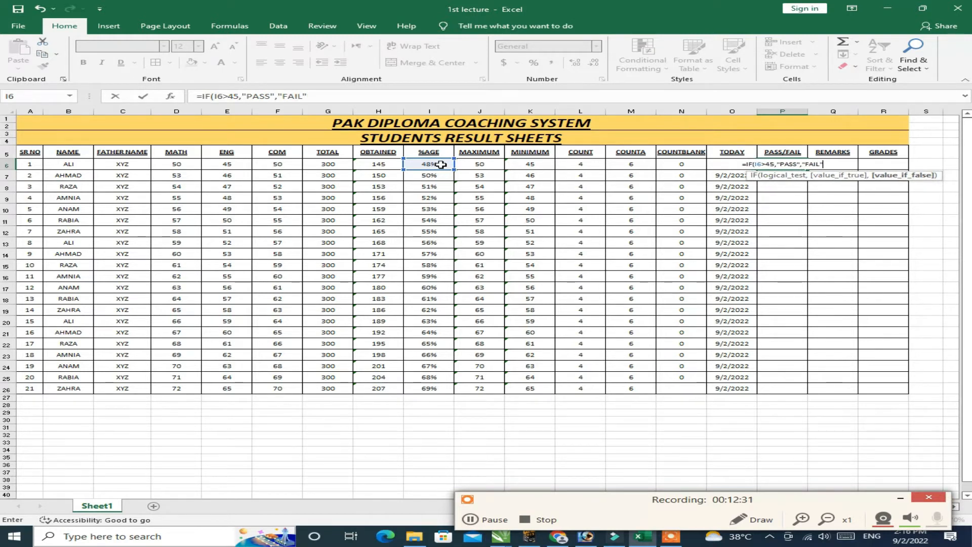
pyautogui.write(')')
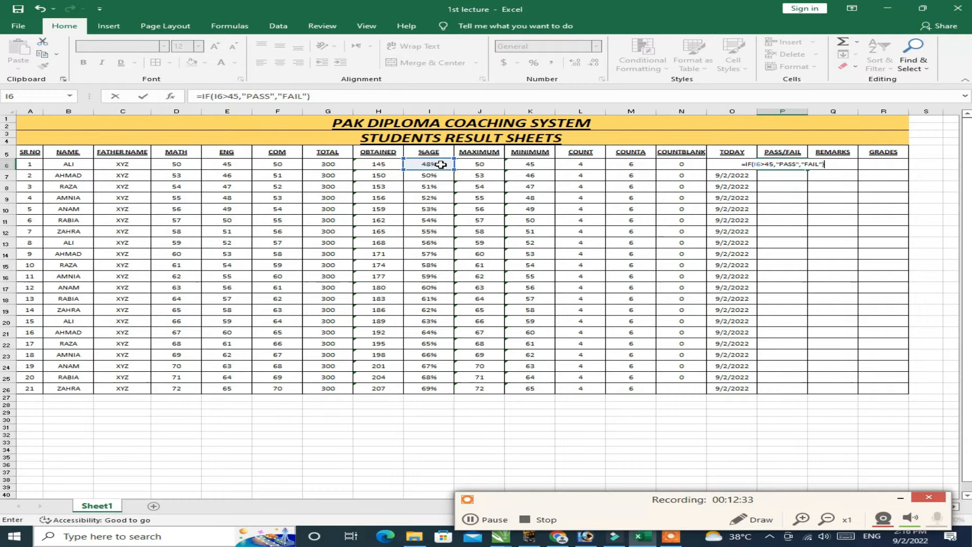
pyautogui.press('Return')
pyautogui.click(794, 166)
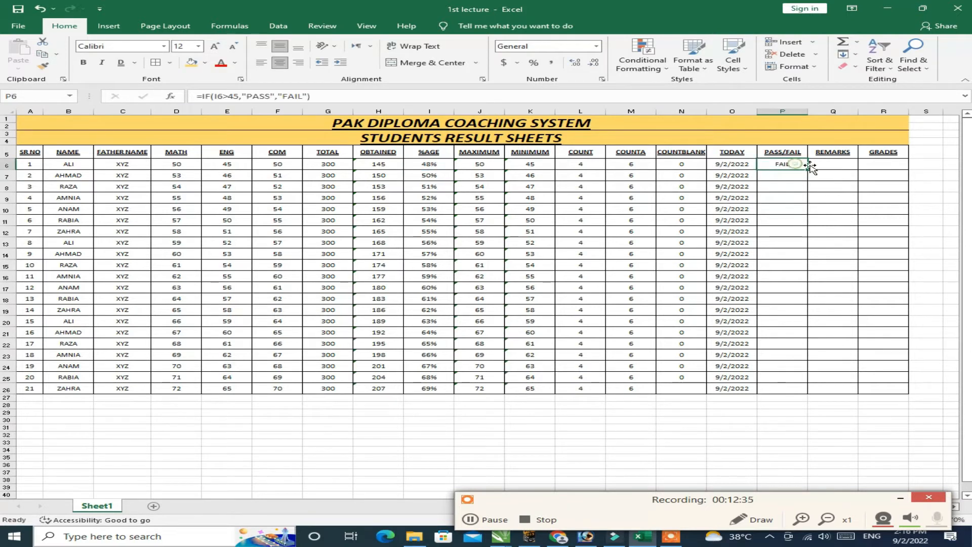
pyautogui.moveTo(807, 169); pyautogui.dragTo(807, 390)
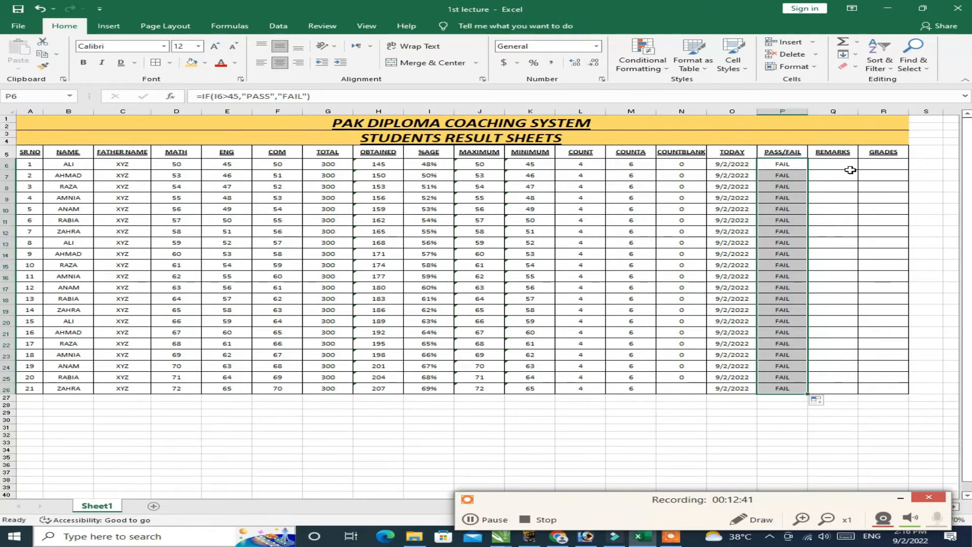
# Change the threshold in P6's formula to 45% and refill the PASS/FAIL column down to P26.
pyautogui.doubleClick(786, 167)
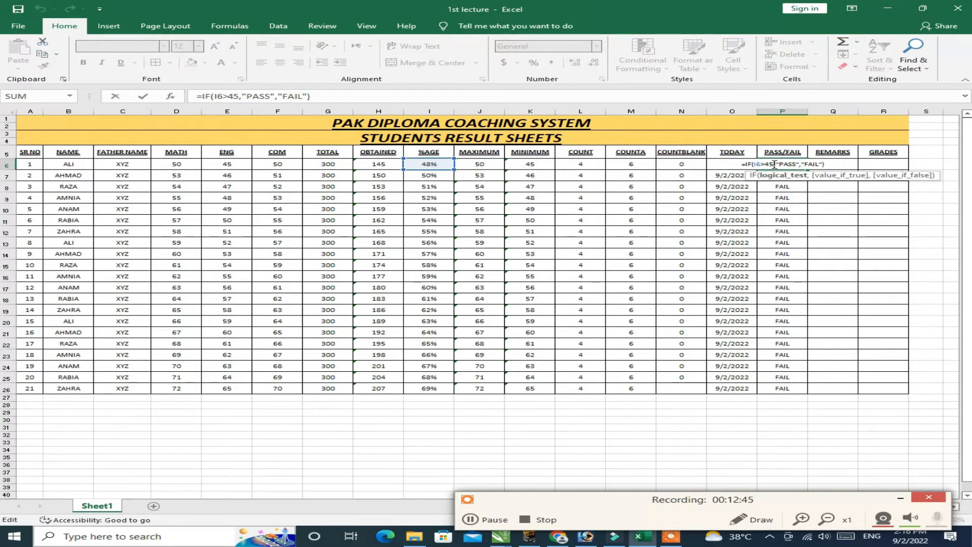
pyautogui.click(774, 164)
pyautogui.write('%')
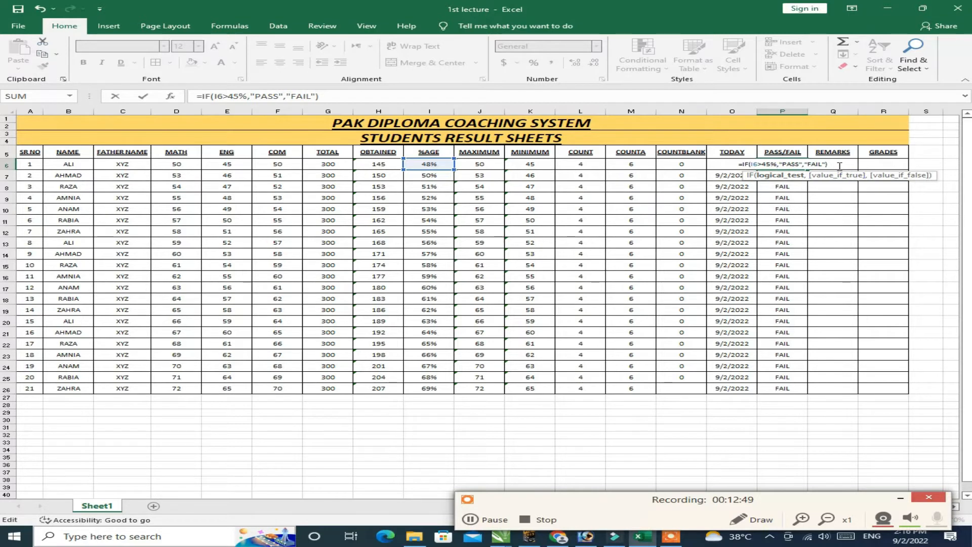
pyautogui.press('Return')
pyautogui.click(799, 165)
pyautogui.moveTo(808, 170); pyautogui.dragTo(808, 394)
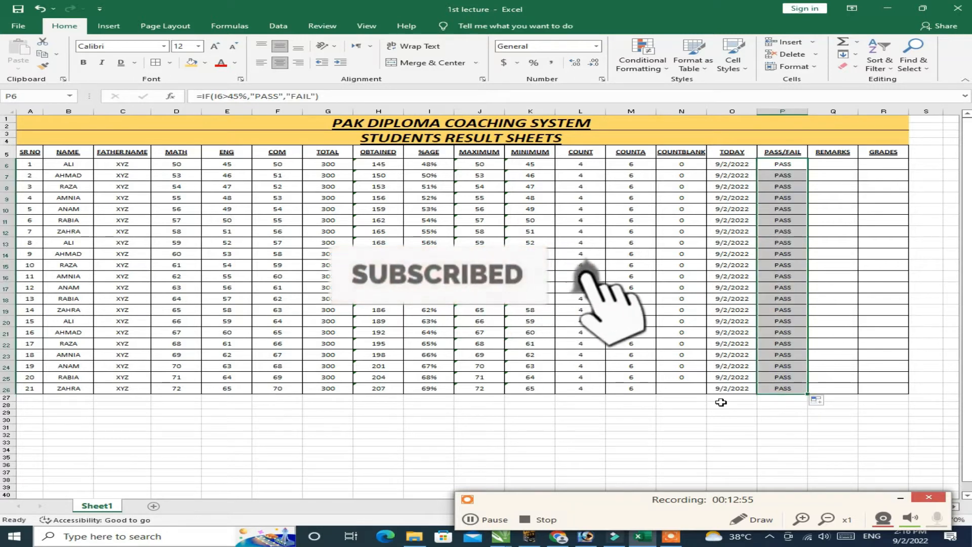
pyautogui.click(721, 402)
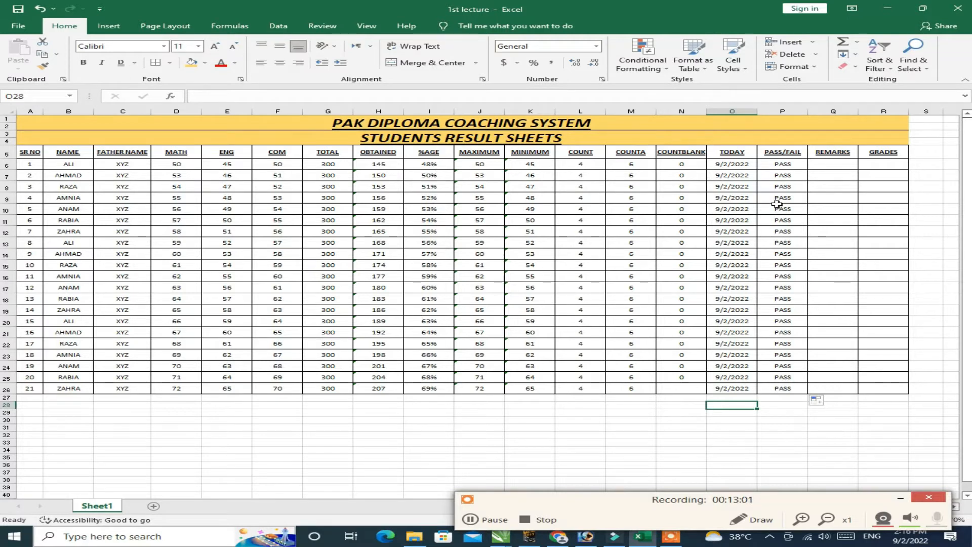
# Set the pass threshold in P6's formula to 50% and refill the PASS/FAIL column down to P26.
pyautogui.doubleClick(779, 164)
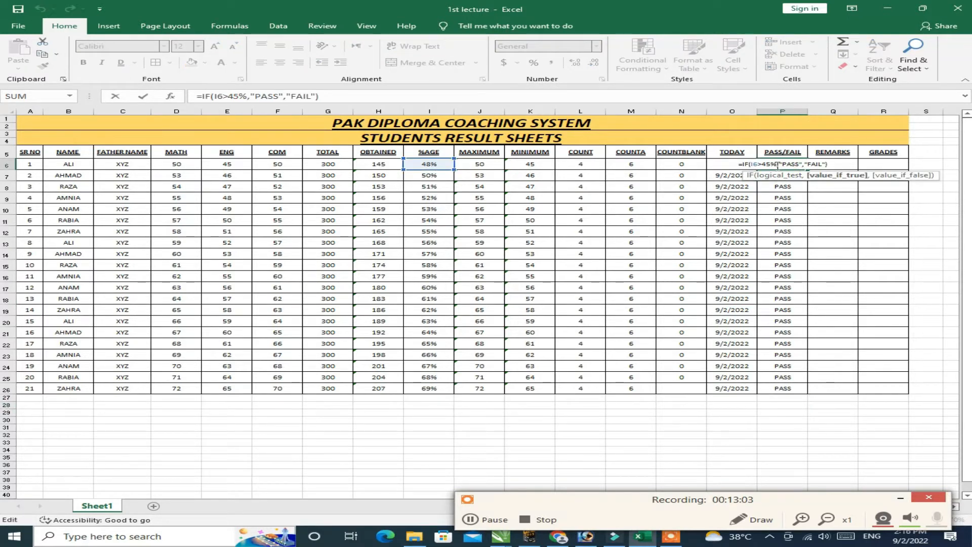
pyautogui.click(770, 164)
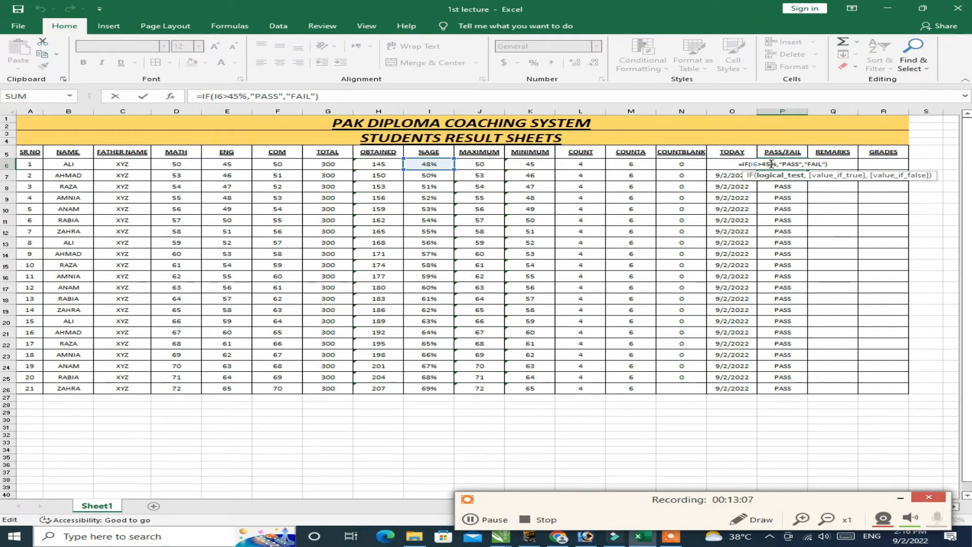
pyautogui.press('BackSpace')
pyautogui.press('BackSpace')
pyautogui.write('50')
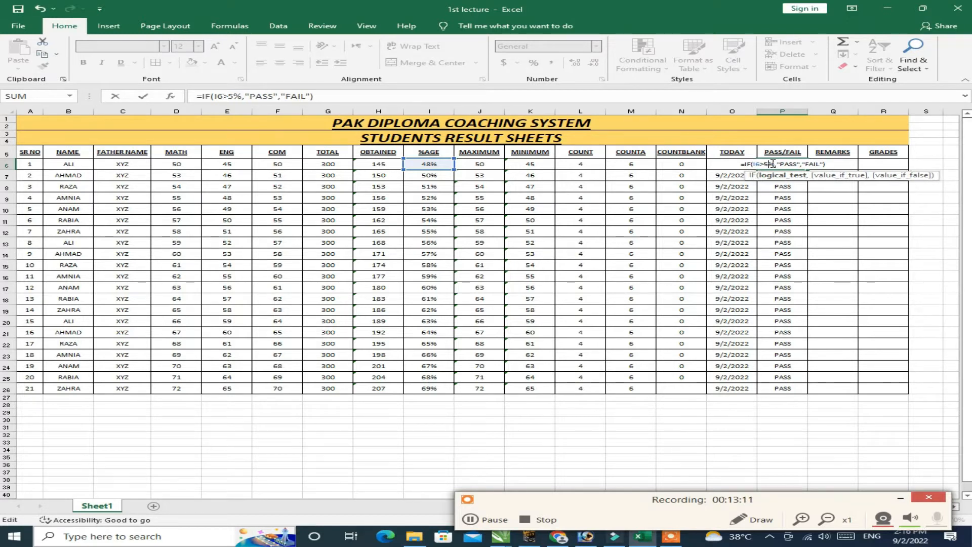
pyautogui.click(837, 164)
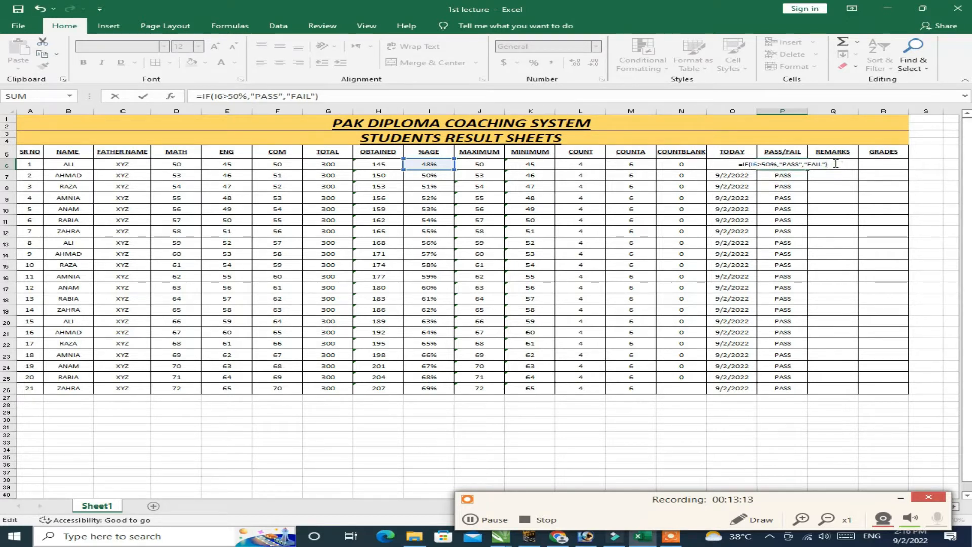
pyautogui.press('Return')
pyautogui.click(794, 163)
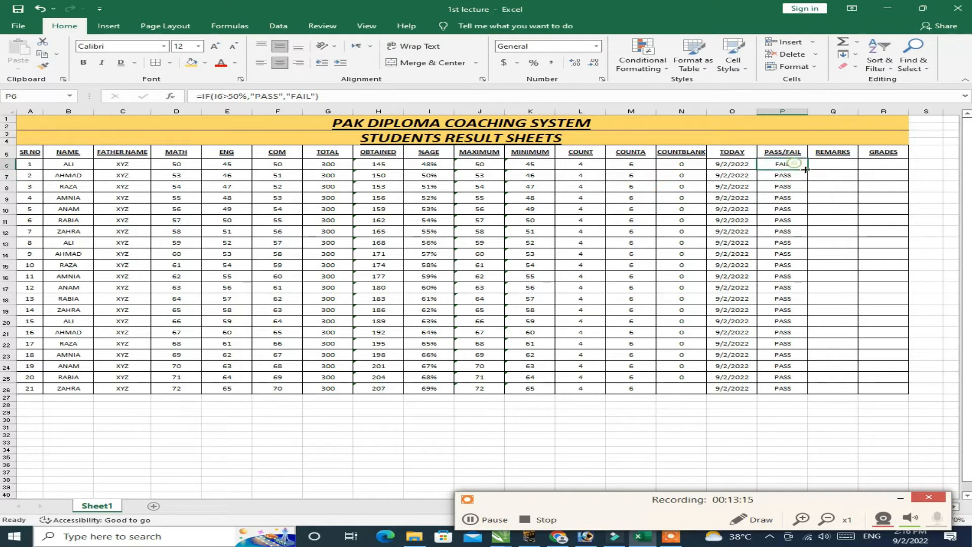
pyautogui.moveTo(807, 169); pyautogui.dragTo(792, 389)
pyautogui.click(712, 418)
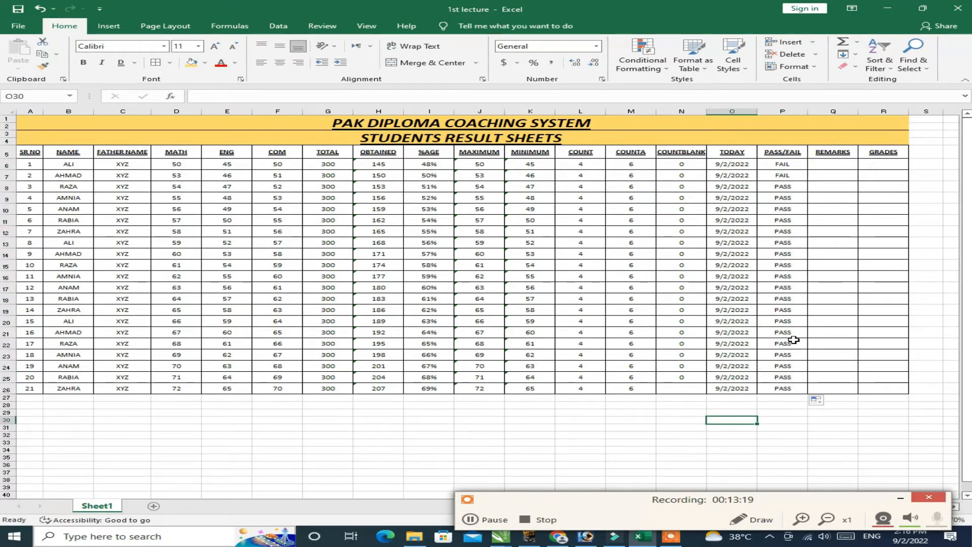
# Begin the REMARKS formula in Q6 with =IF(I6>90,"EXCELENT" as the first condition and result.
pyautogui.click(827, 165)
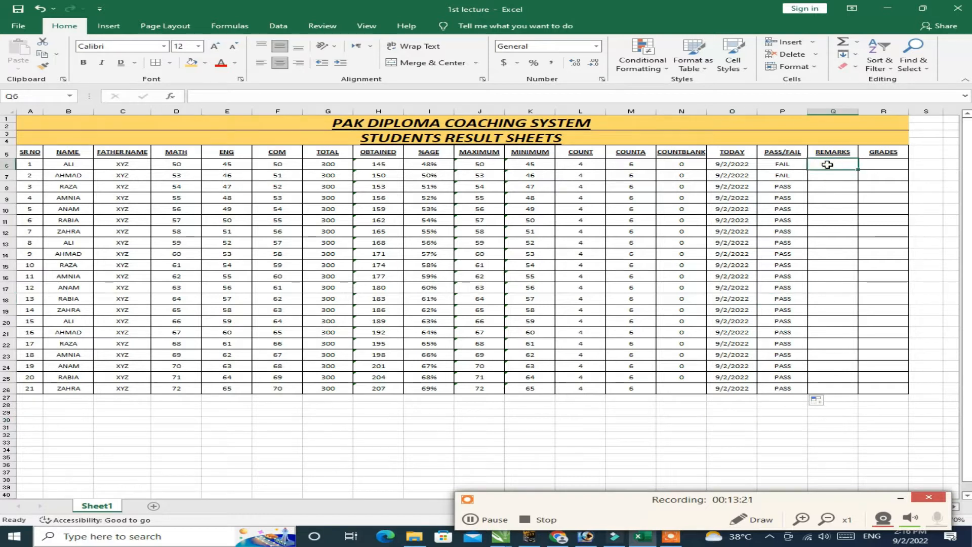
pyautogui.write('=')
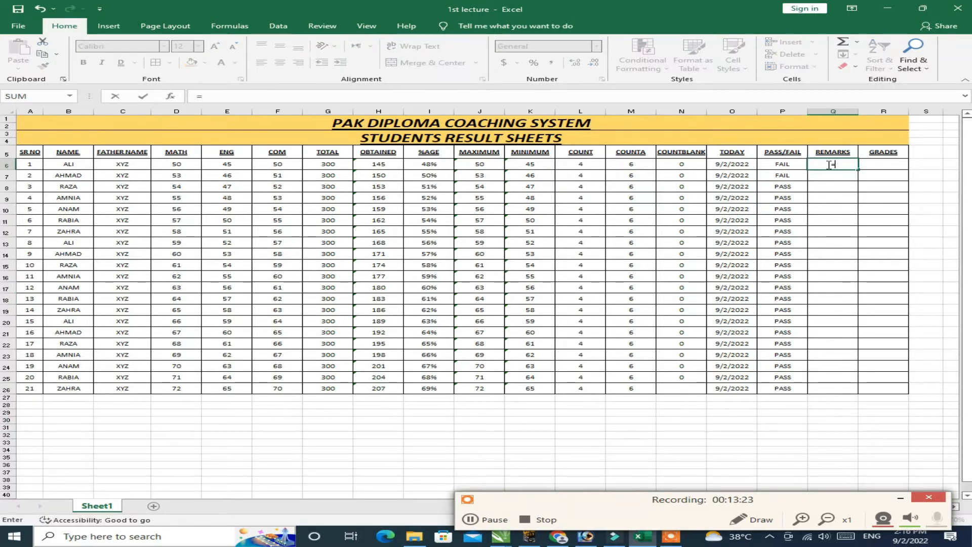
pyautogui.write('IF(')
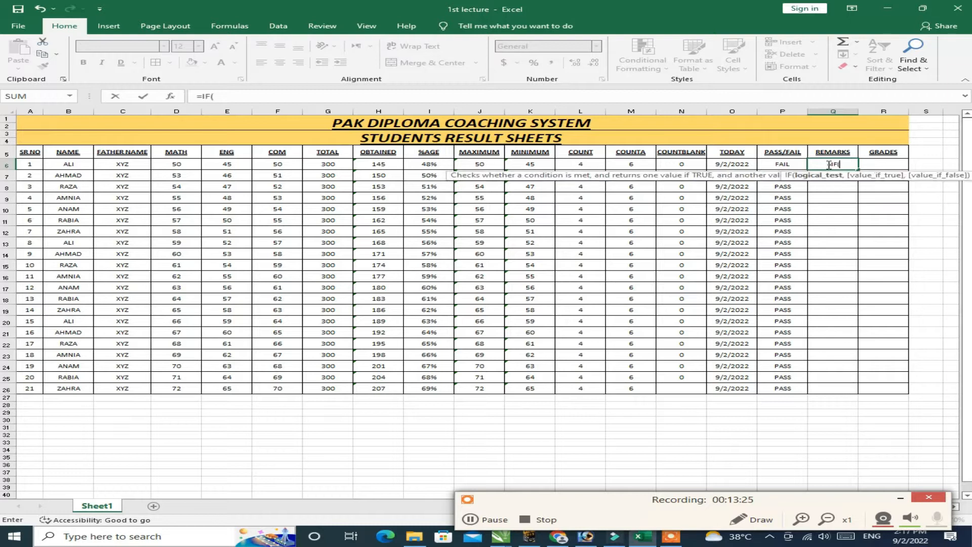
pyautogui.click(443, 164)
pyautogui.write('>90')
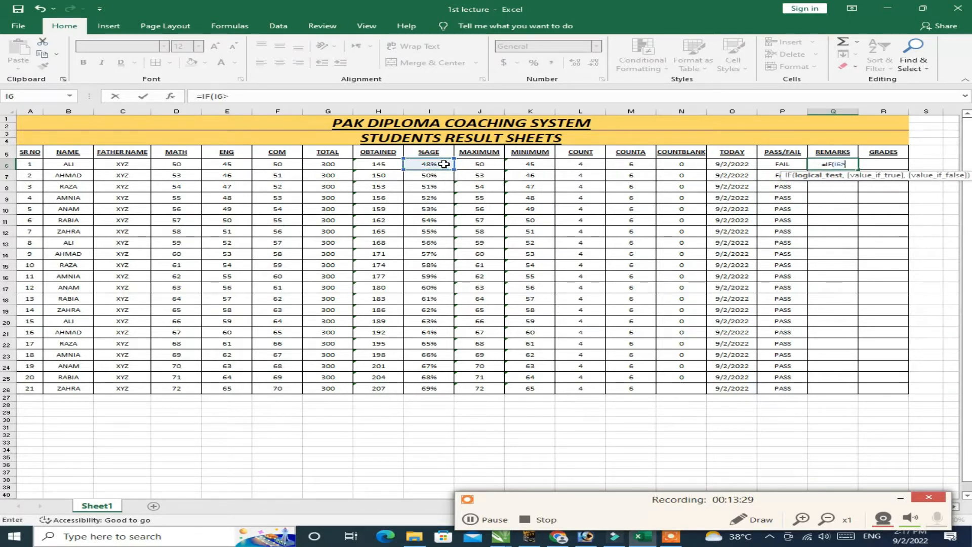
pyautogui.write(',')
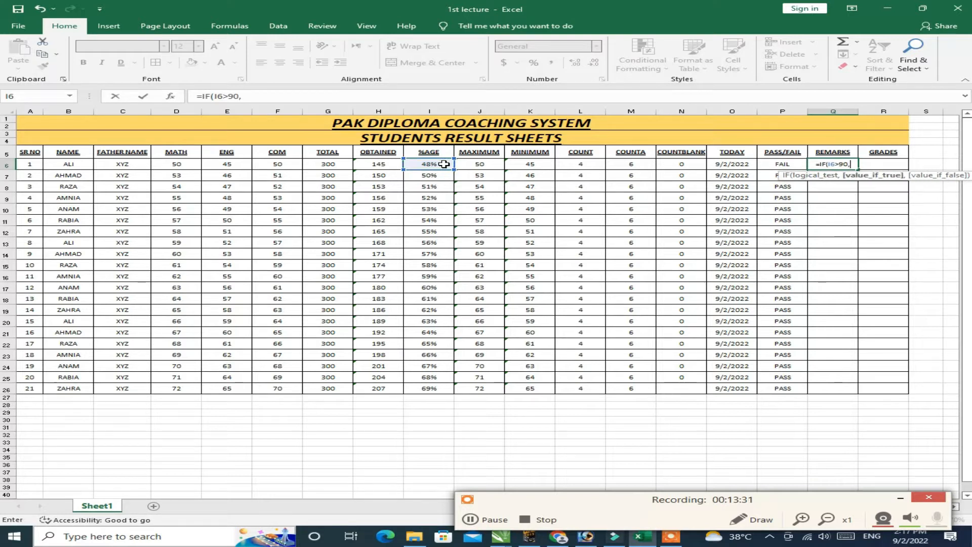
pyautogui.write('"EXCE')
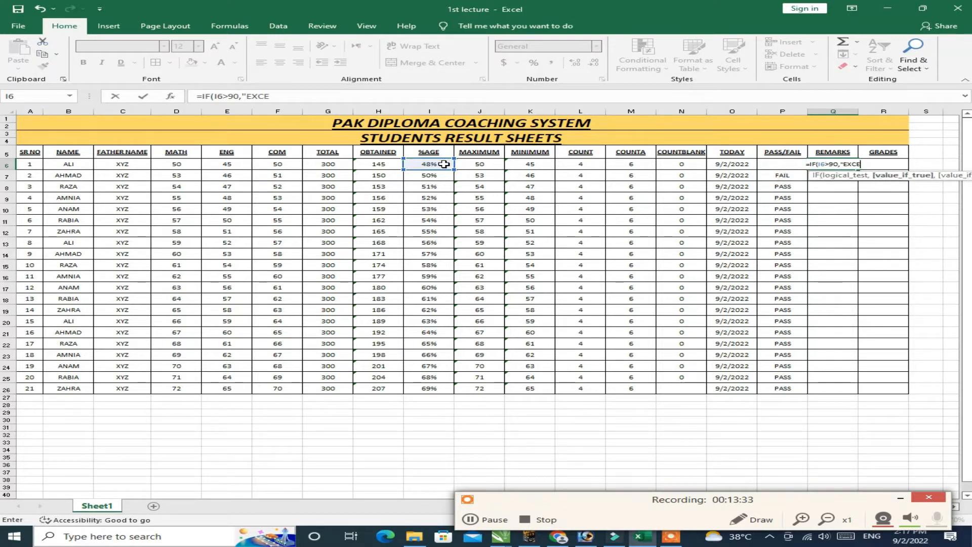
pyautogui.write('LENT"')
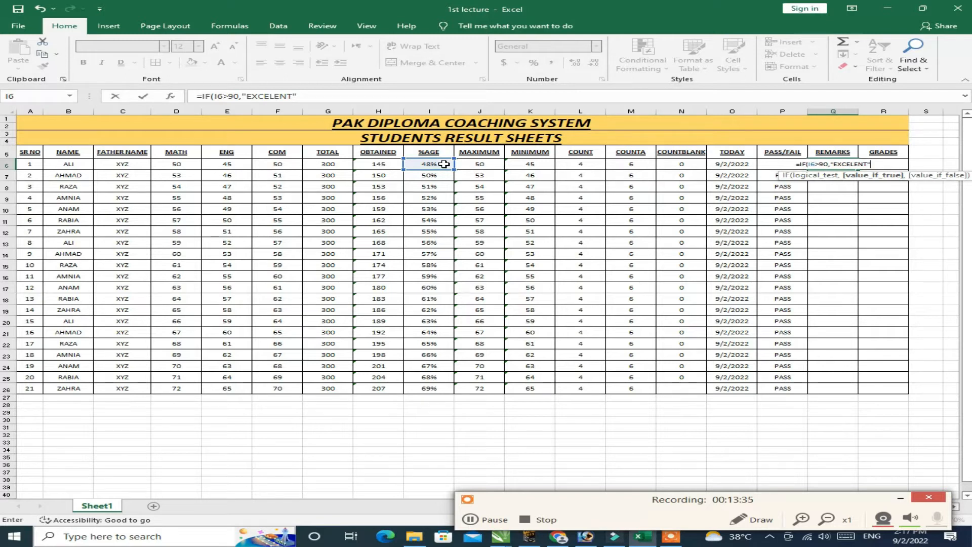
# Add a nested second condition to the Q6 formula, IF(I6>80,"GOOD", for percentages above 80.
pyautogui.write(', IF')
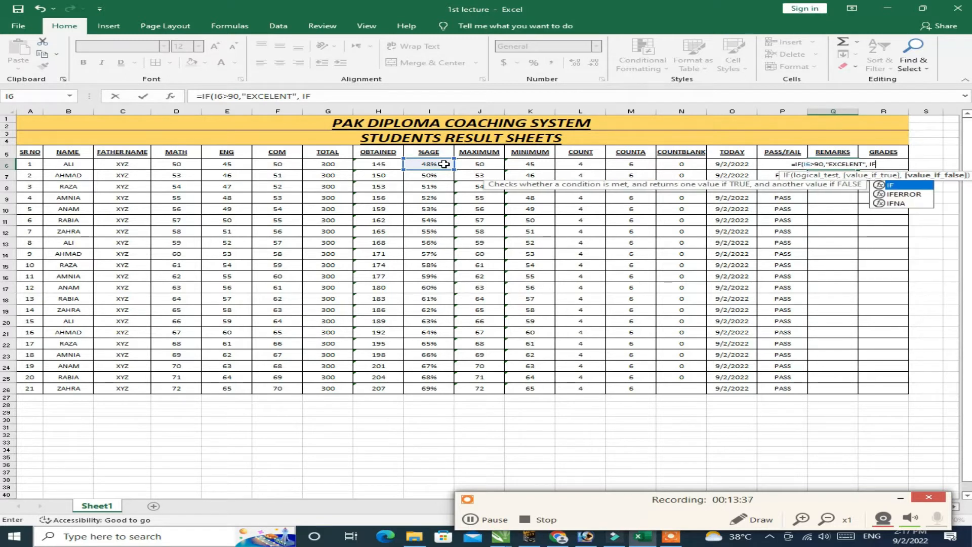
pyautogui.write('(')
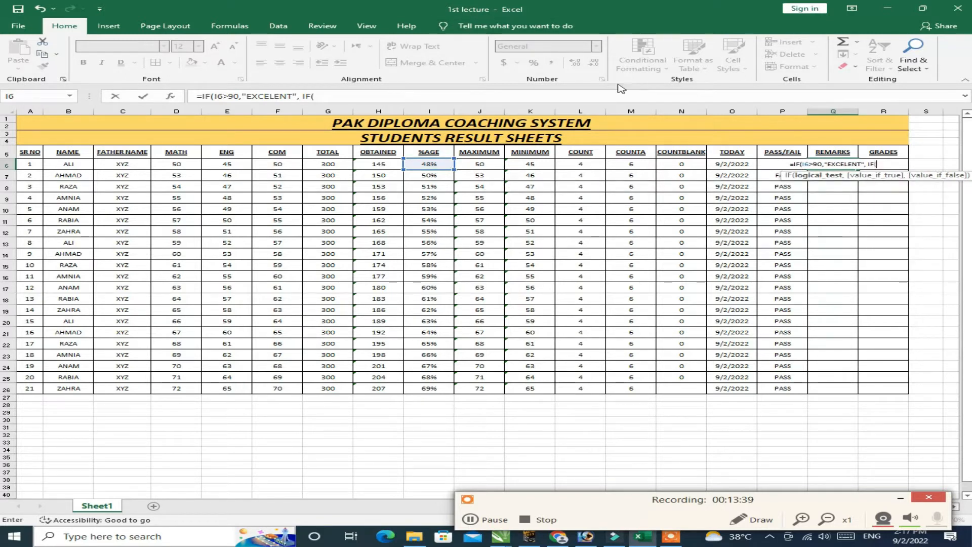
pyautogui.click(429, 164)
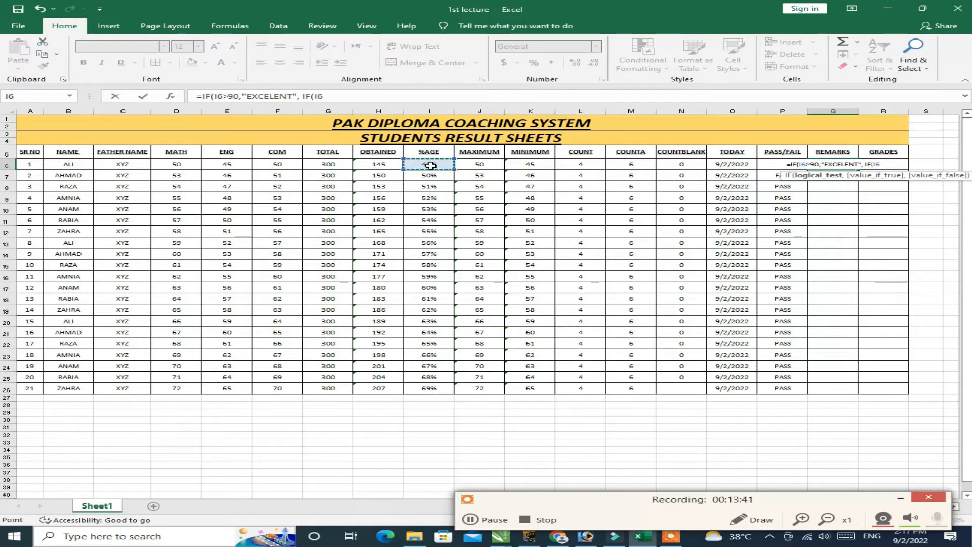
pyautogui.write('>')
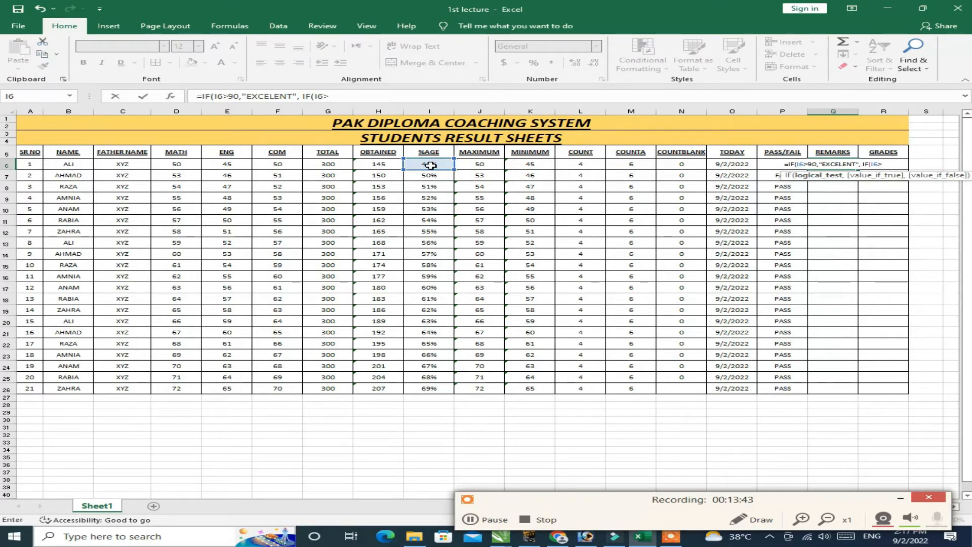
pyautogui.write('80,"')
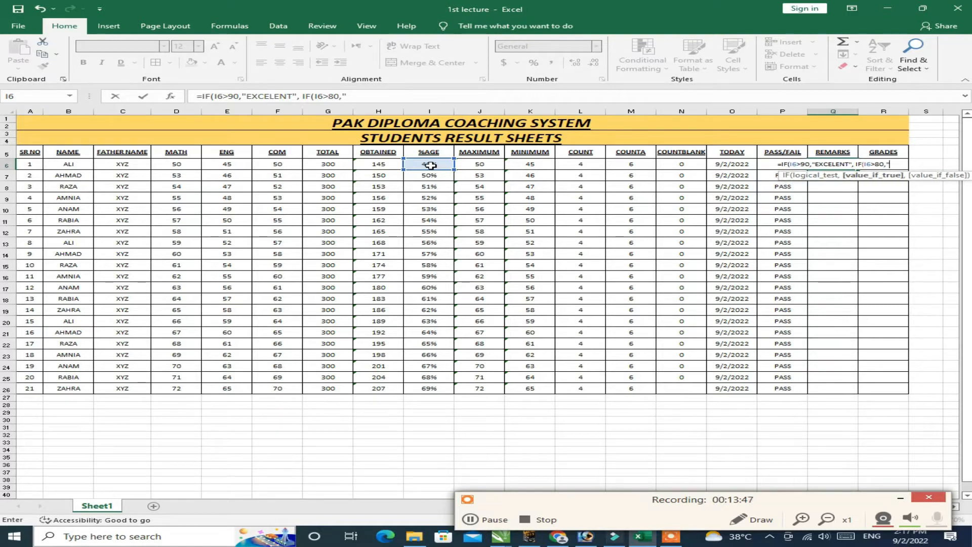
pyautogui.write('G')
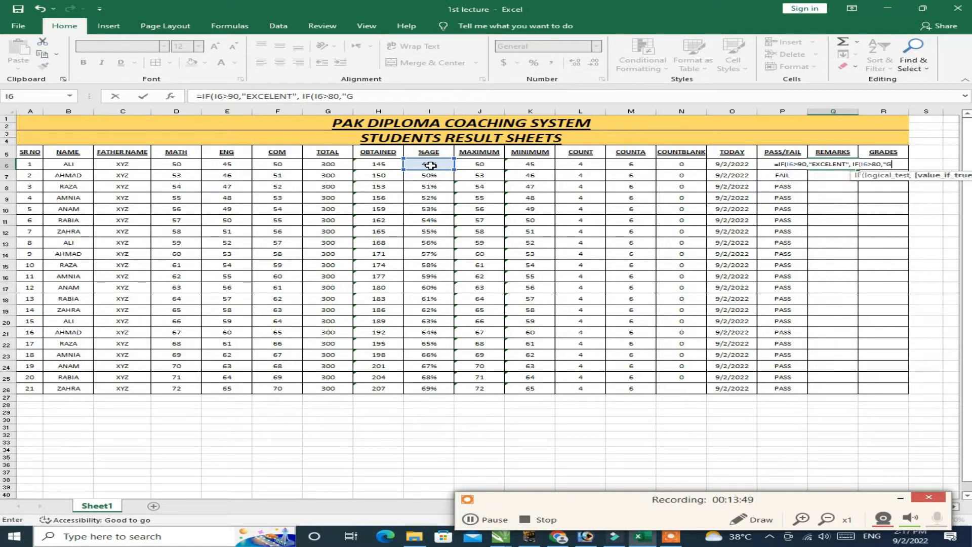
pyautogui.write('OOD"')
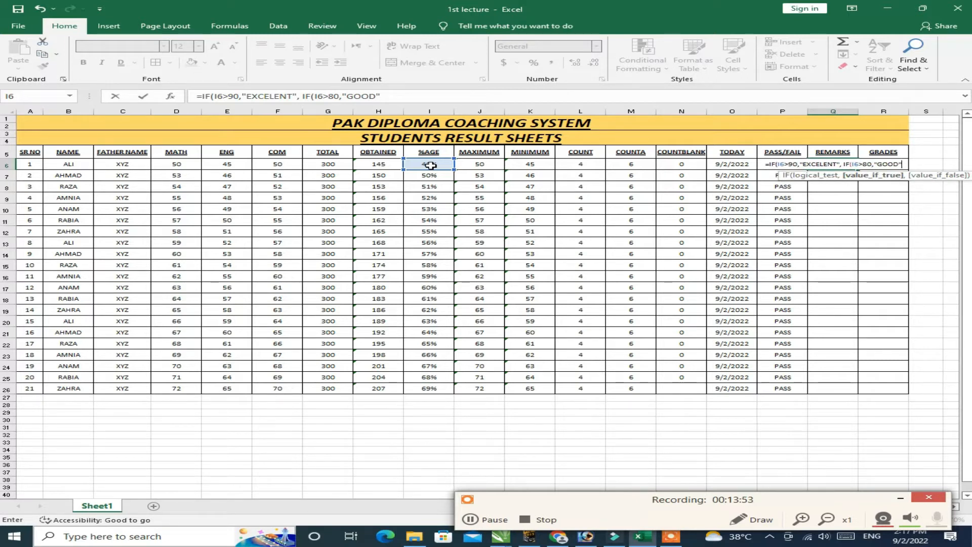
# Nest a third condition in the Q6 formula, IF(I6>60,"BETTER", using the percentage in I6.
pyautogui.write(',')
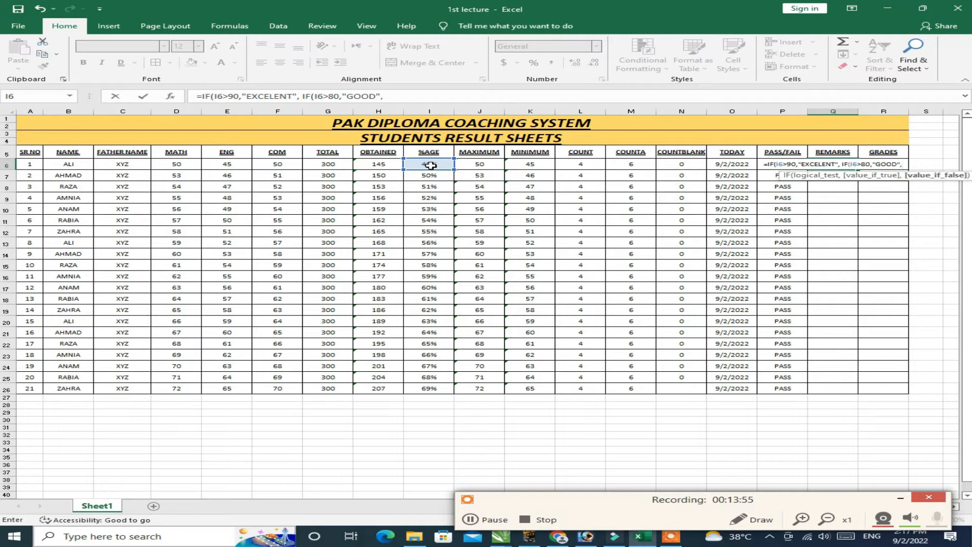
pyautogui.write(' IF')
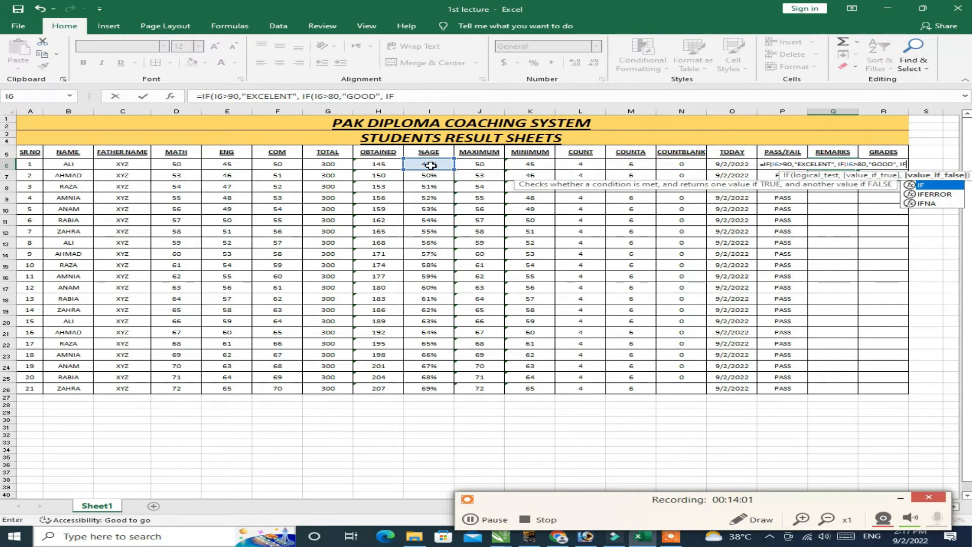
pyautogui.write('(')
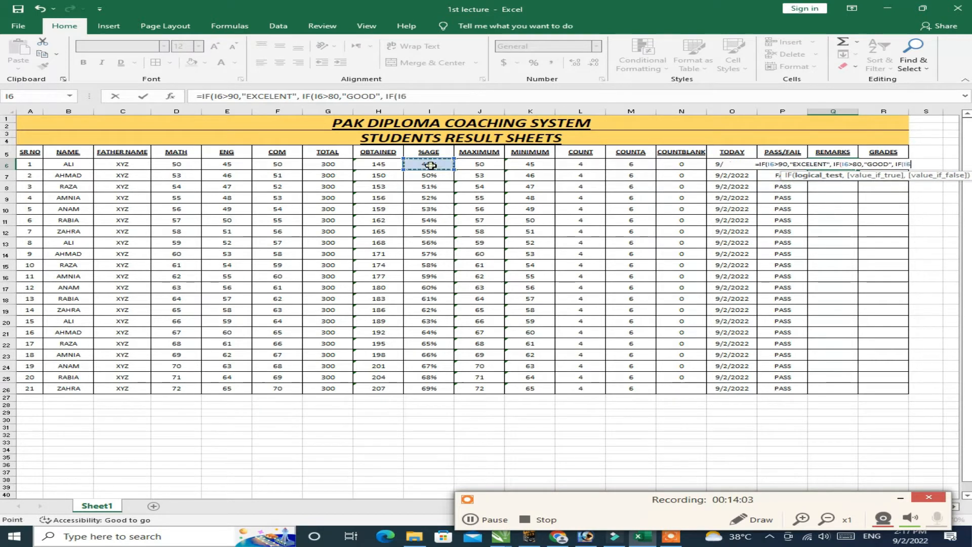
pyautogui.click(430, 165)
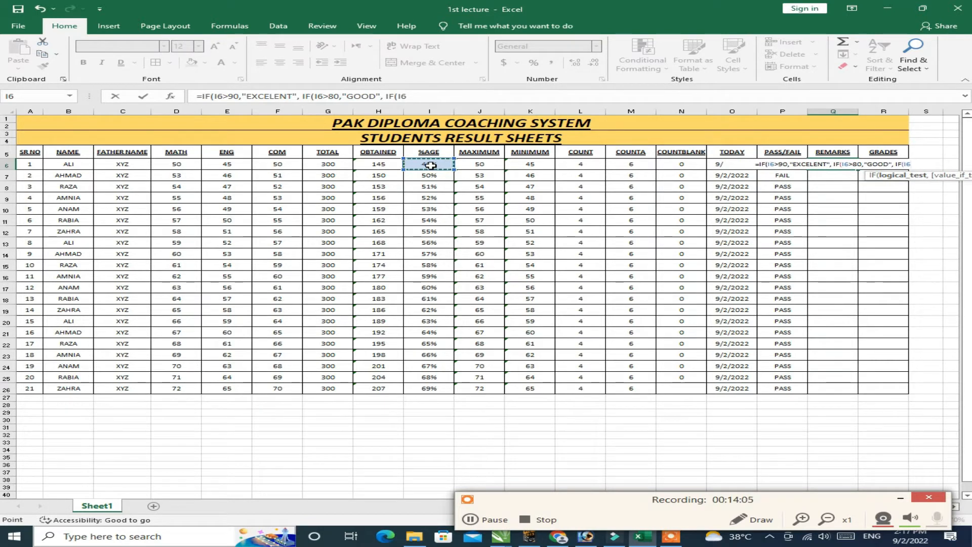
pyautogui.write('>')
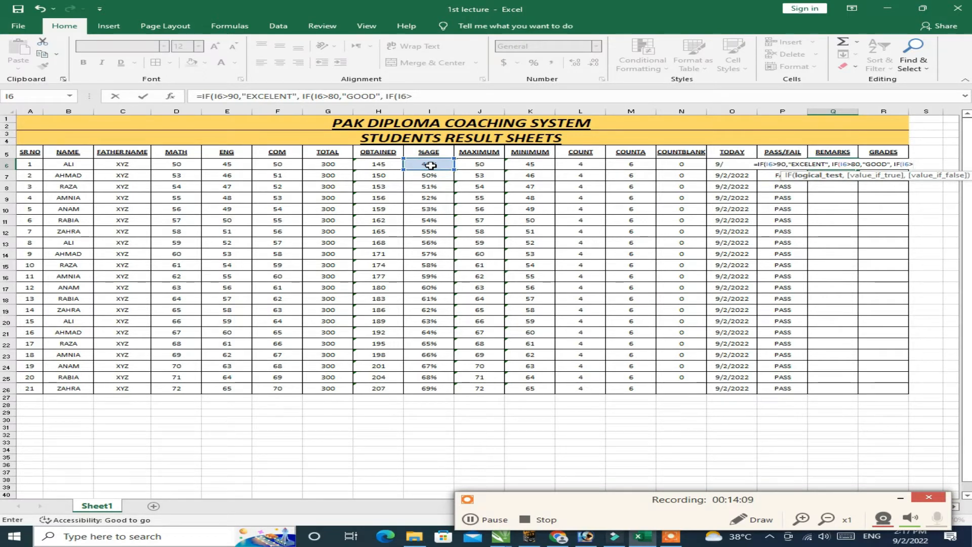
pyautogui.write('60.')
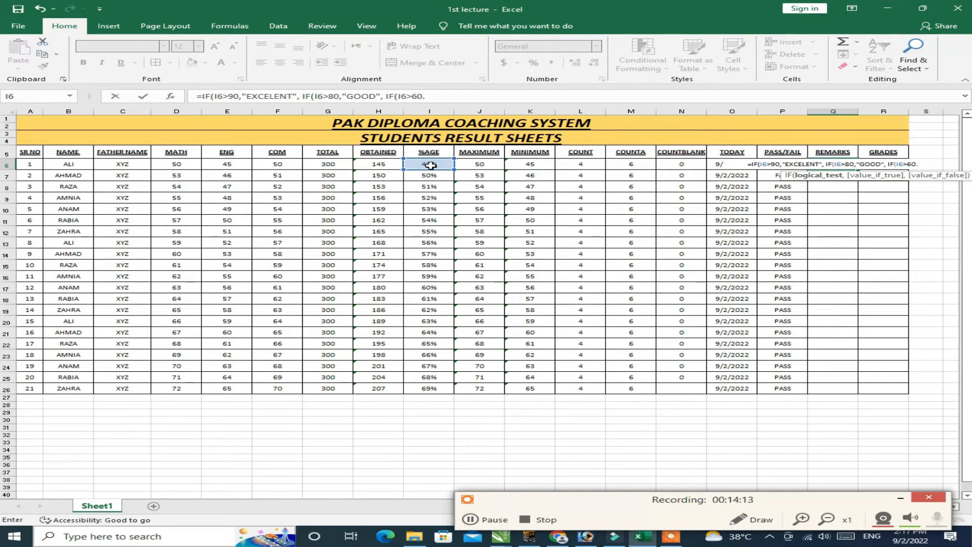
pyautogui.press('BackSpace')
pyautogui.write(',')
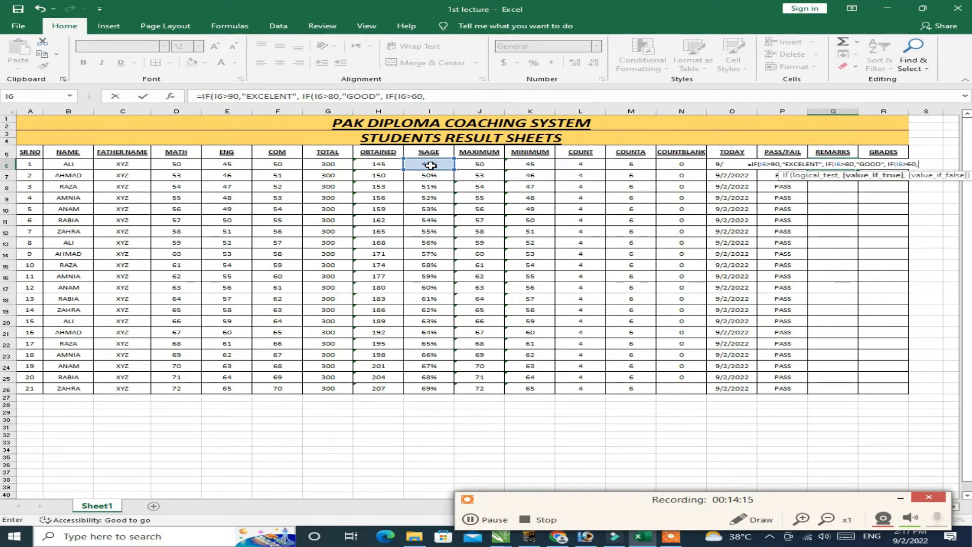
pyautogui.write('"BETTER')
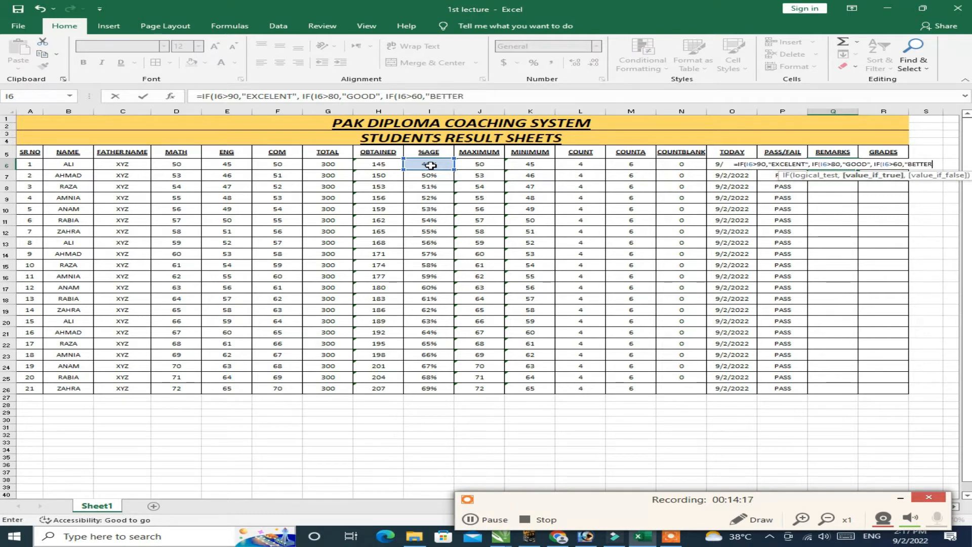
# Complete Q6's formula with IF(I6>50,"NORMAL", "FAIL")))) and fill it down the REMARKS column to Q26.
pyautogui.write('",IF(')
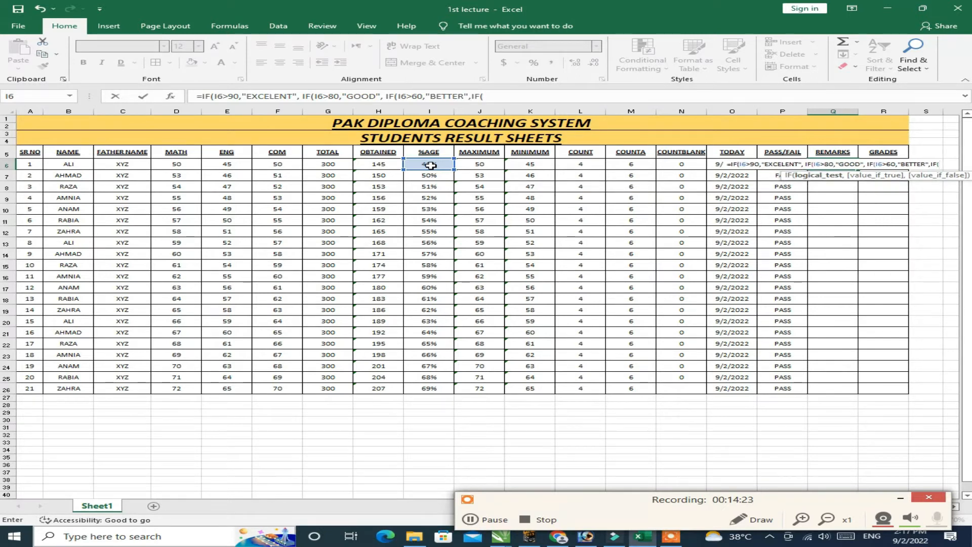
pyautogui.write('%AG')
pyautogui.press('BackSpace')
pyautogui.press('BackSpace')
pyautogui.press('BackSpace')
pyautogui.click(431, 165)
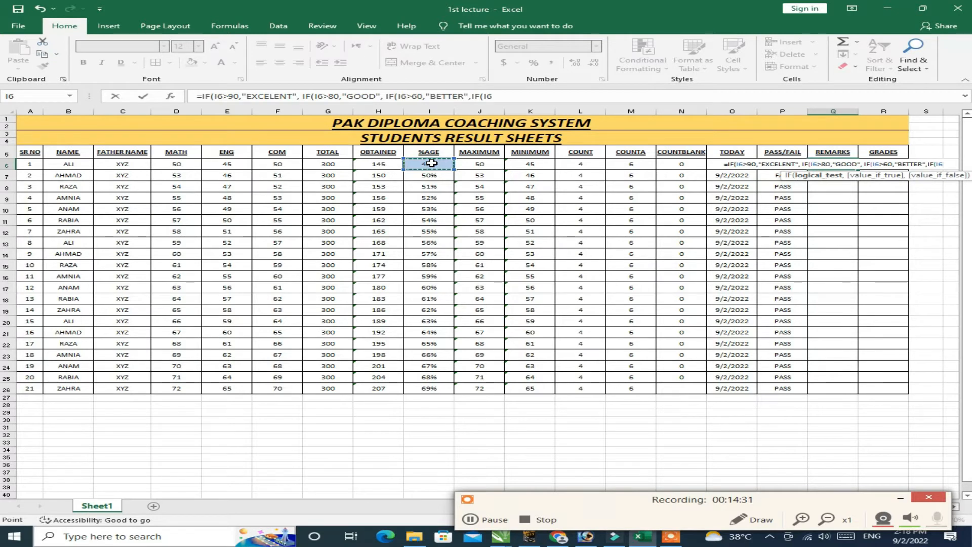
pyautogui.write('>')
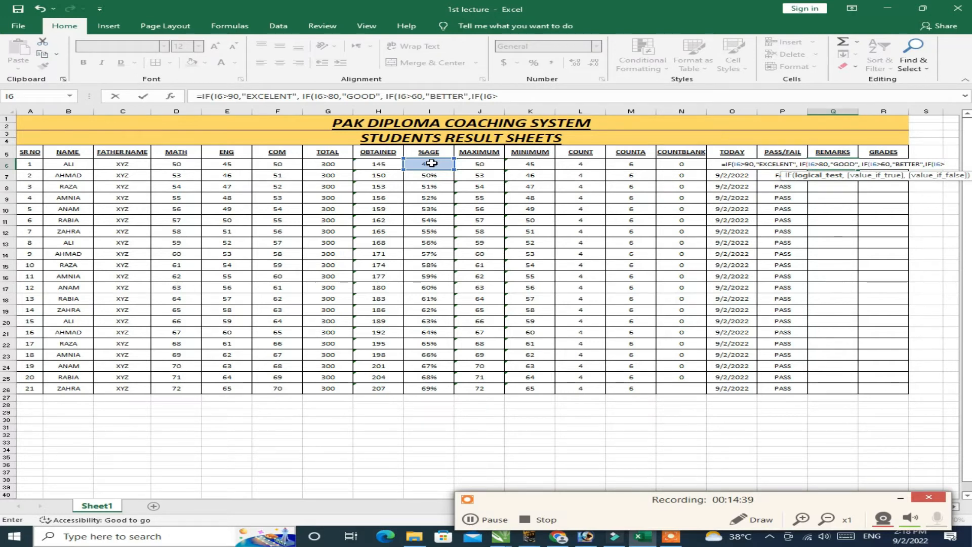
pyautogui.write('5')
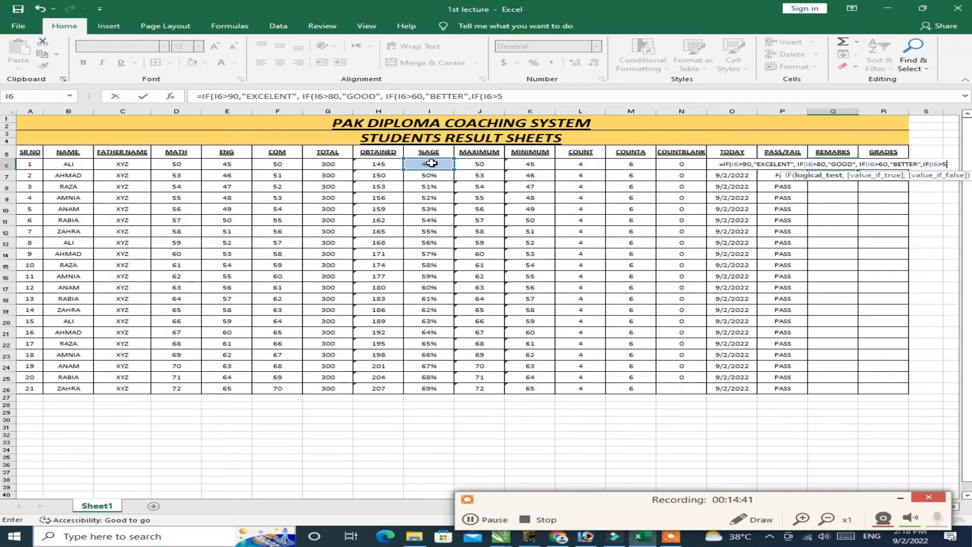
pyautogui.write('0,"NORMAL", "FAIL')
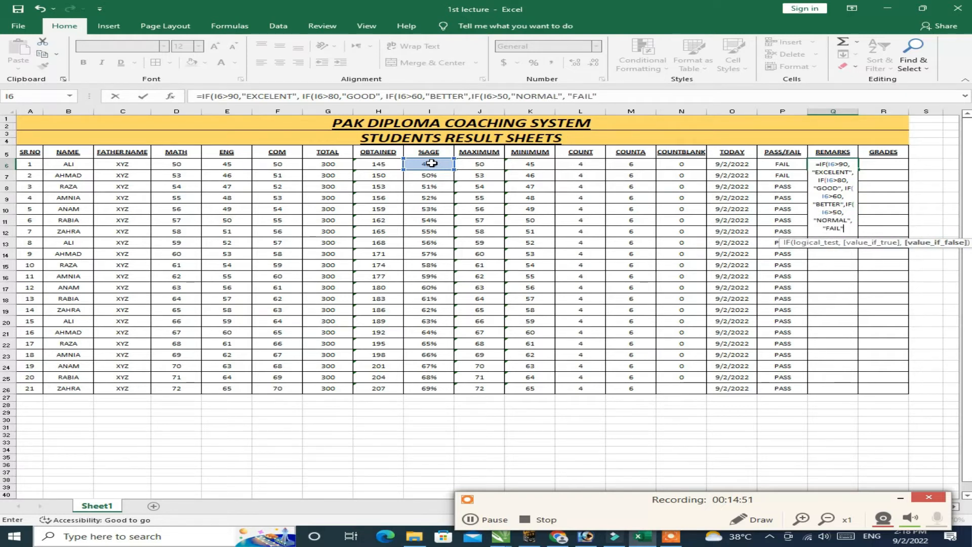
pyautogui.write('"))))')
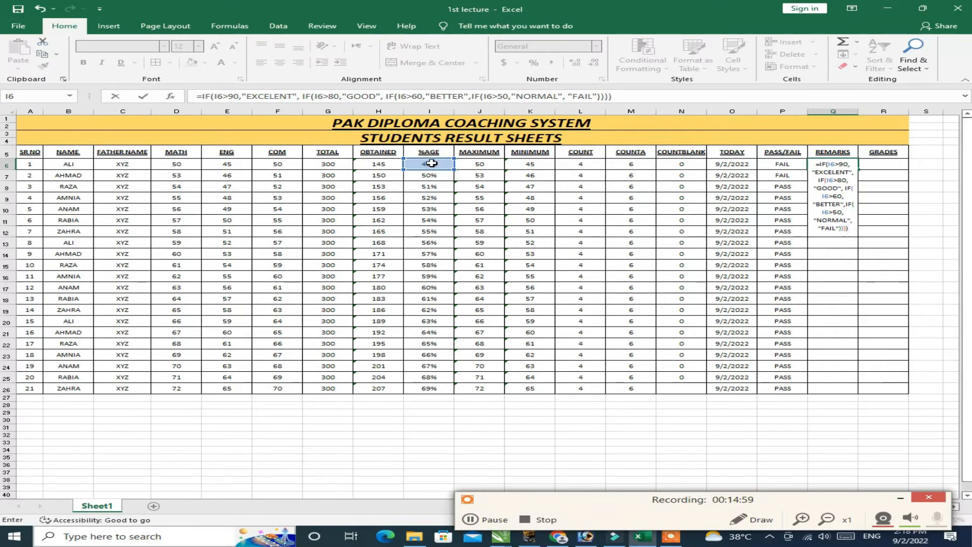
pyautogui.press('Return')
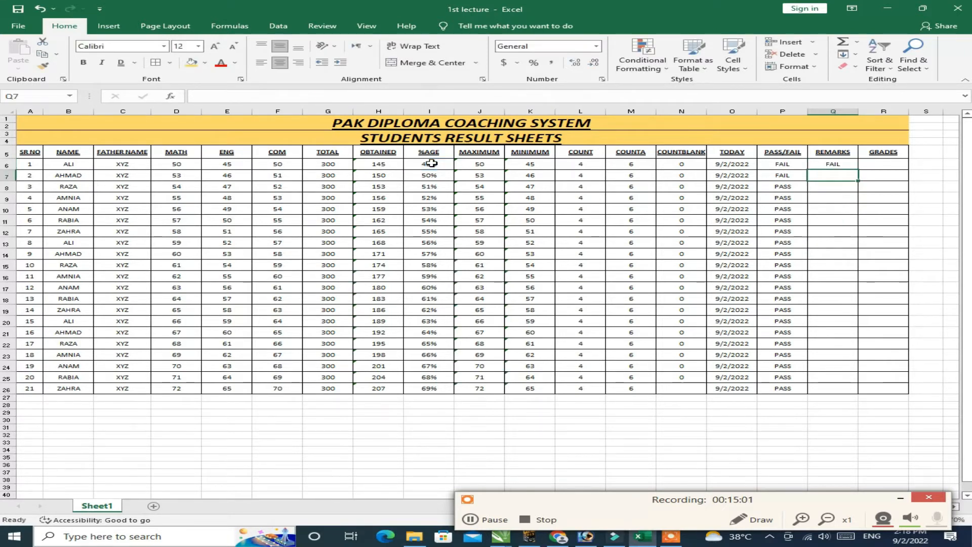
pyautogui.click(832, 165)
pyautogui.moveTo(859, 171); pyautogui.dragTo(843, 391)
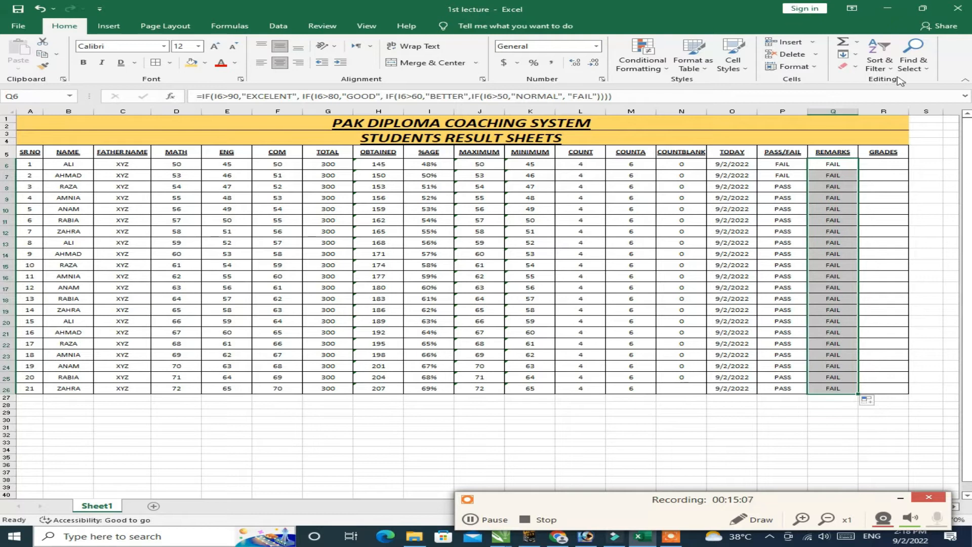
# Change the four thresholds in Q6's REMARKS formula to 90%, 80%, 60% and 50%.
pyautogui.click(848, 163)
pyautogui.doubleClick(847, 163)
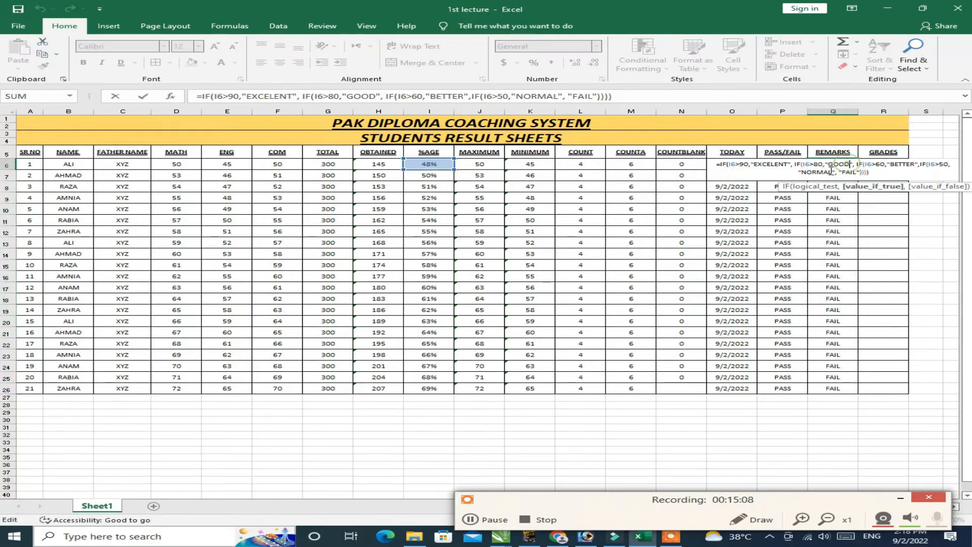
pyautogui.click(749, 164)
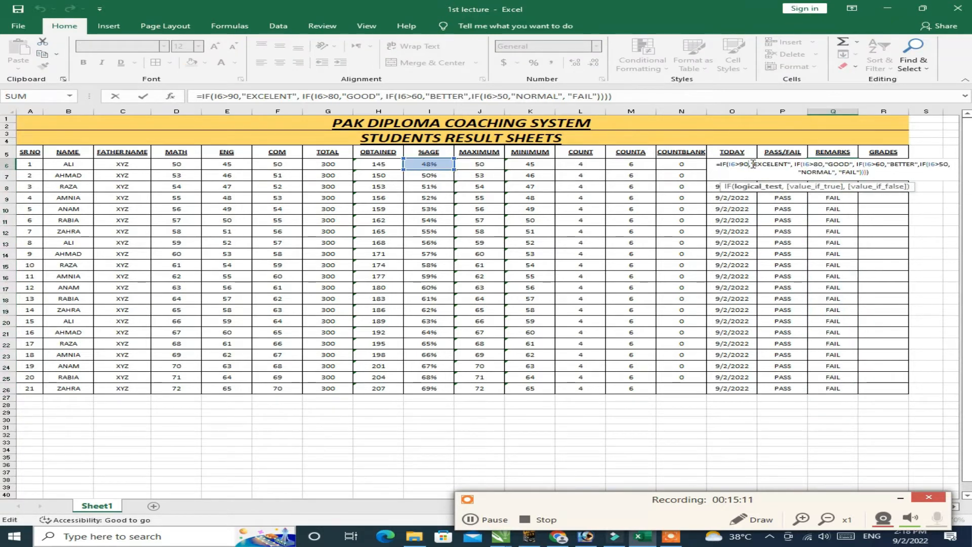
pyautogui.write('%')
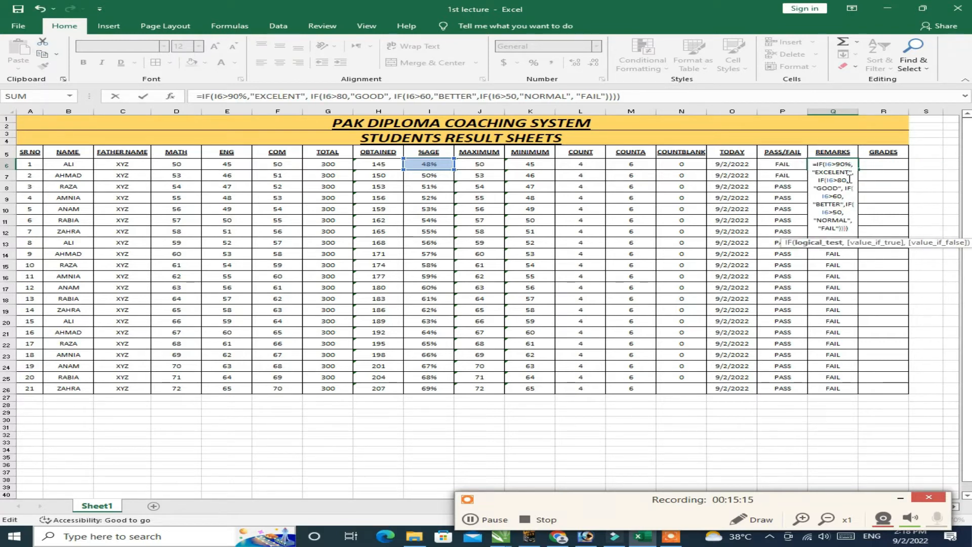
pyautogui.write('%')
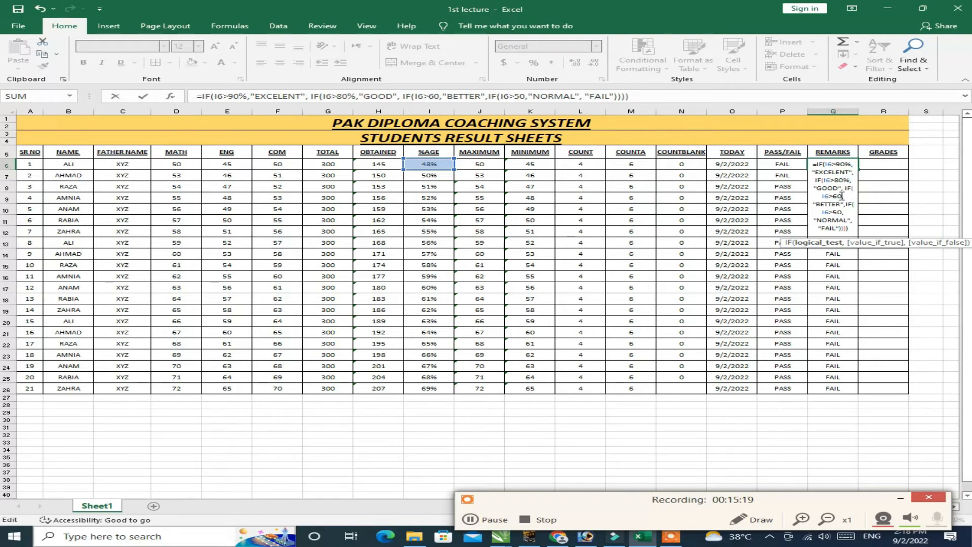
pyautogui.write('%')
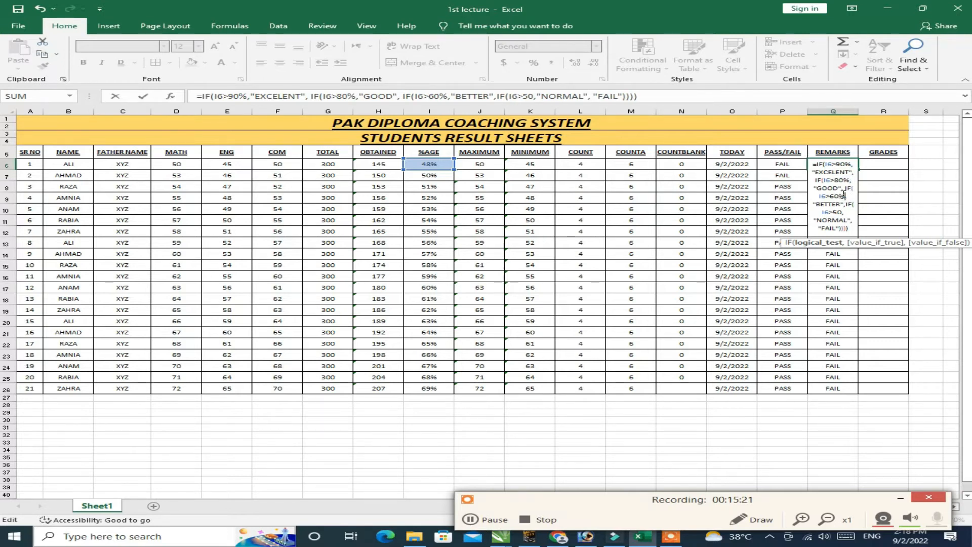
pyautogui.scroll(-1, 843, 194)
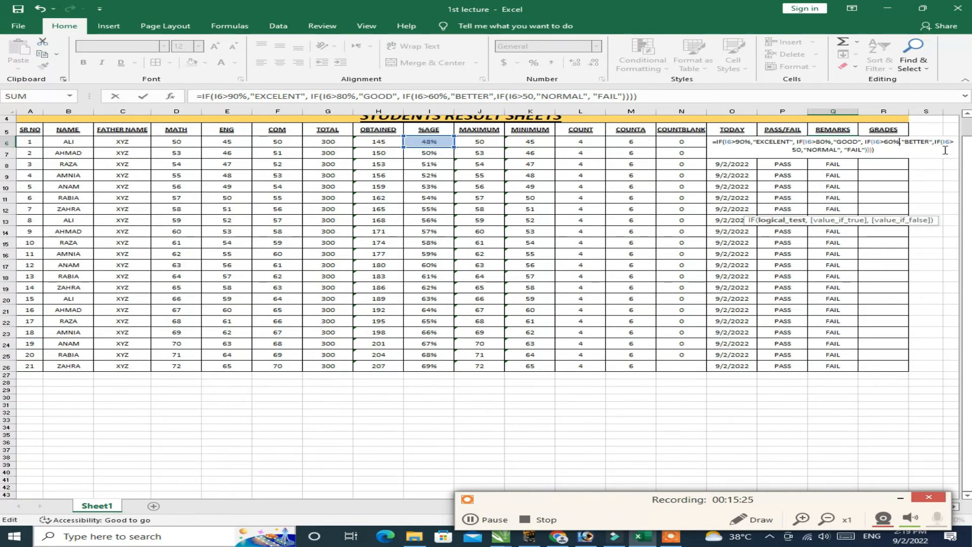
pyautogui.click(802, 149)
pyautogui.write('%')
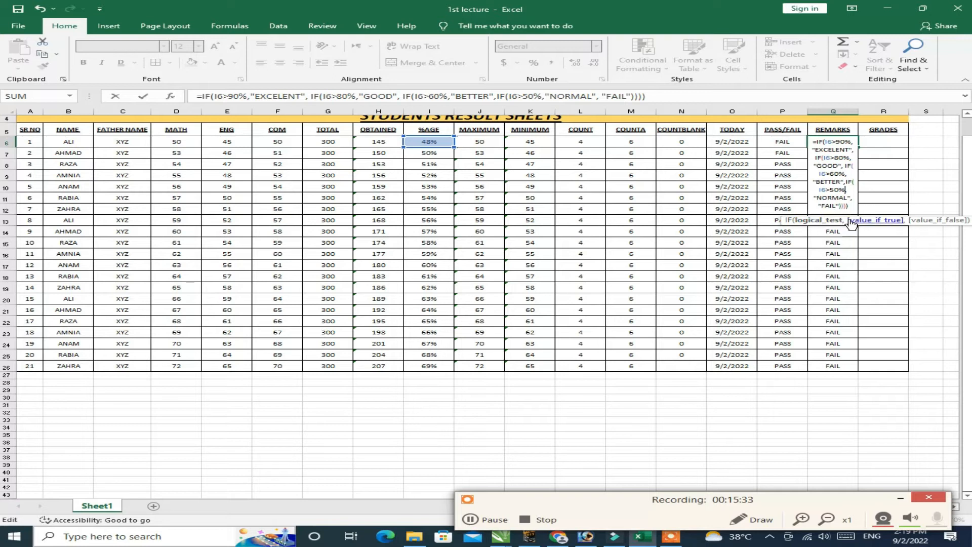
pyautogui.press('Return')
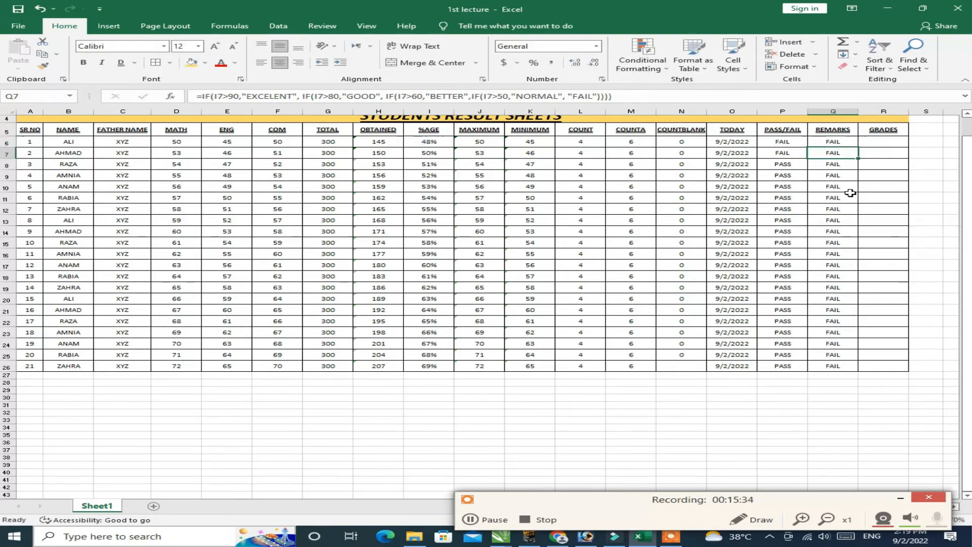
# Refill the percentage-based formula from Q6 down the REMARKS column to Q26.
pyautogui.click(841, 143)
pyautogui.moveTo(857, 146); pyautogui.dragTo(831, 372)
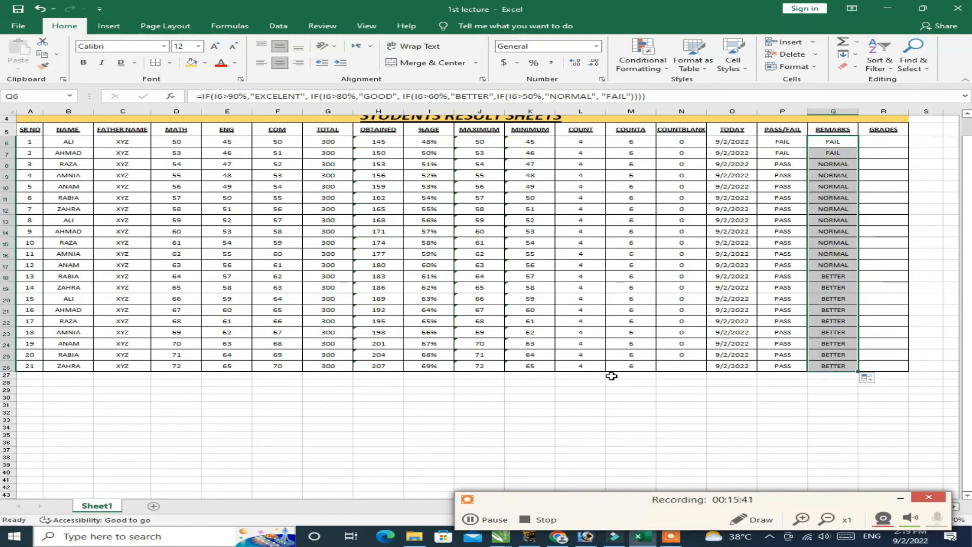
pyautogui.click(653, 398)
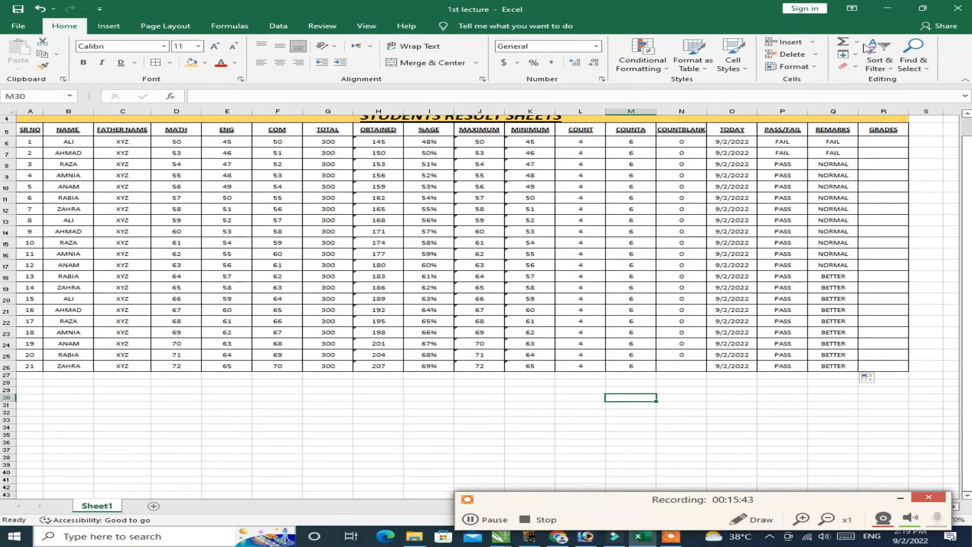
# Try to copy Q6's REMARKS formula into R6 of the GRADES column.
pyautogui.click(833, 143)
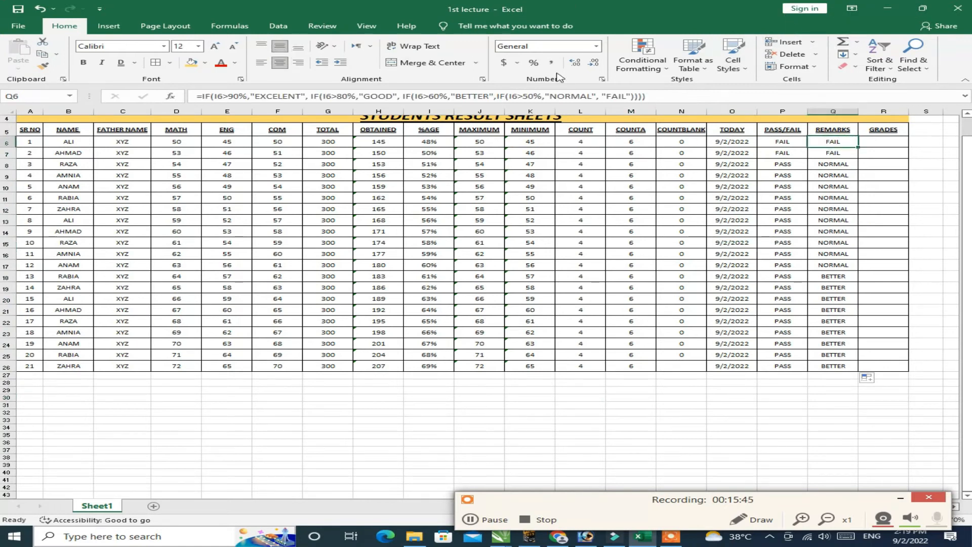
pyautogui.click(596, 97)
pyautogui.moveTo(645, 97); pyautogui.dragTo(222, 86)
pyautogui.hotkey('ctrl', 'c')
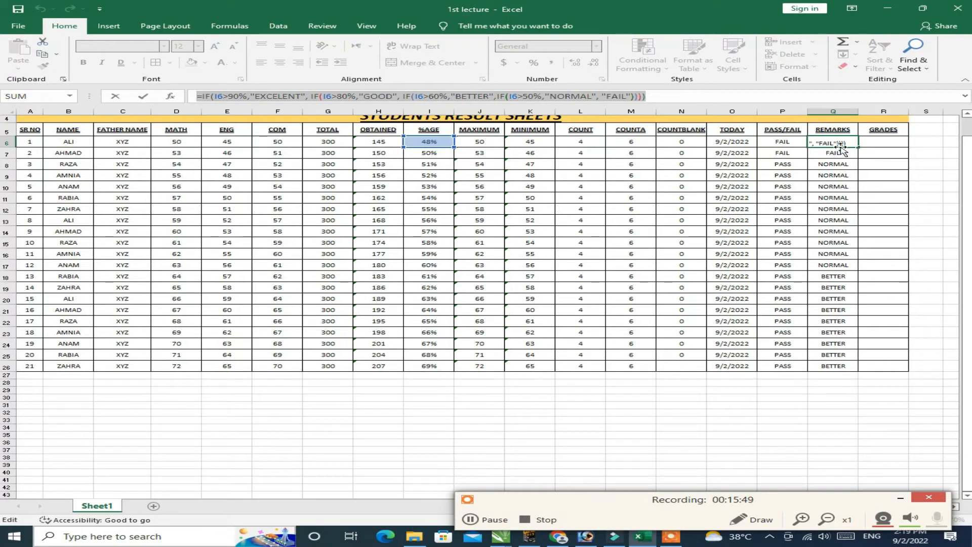
pyautogui.write('=')
pyautogui.click(884, 141)
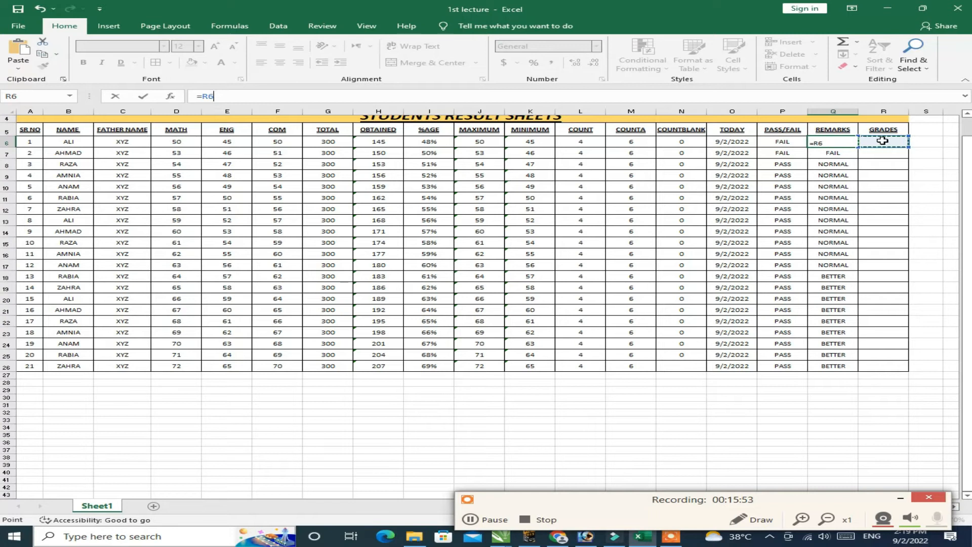
pyautogui.hotkey('ctrl', 'v')
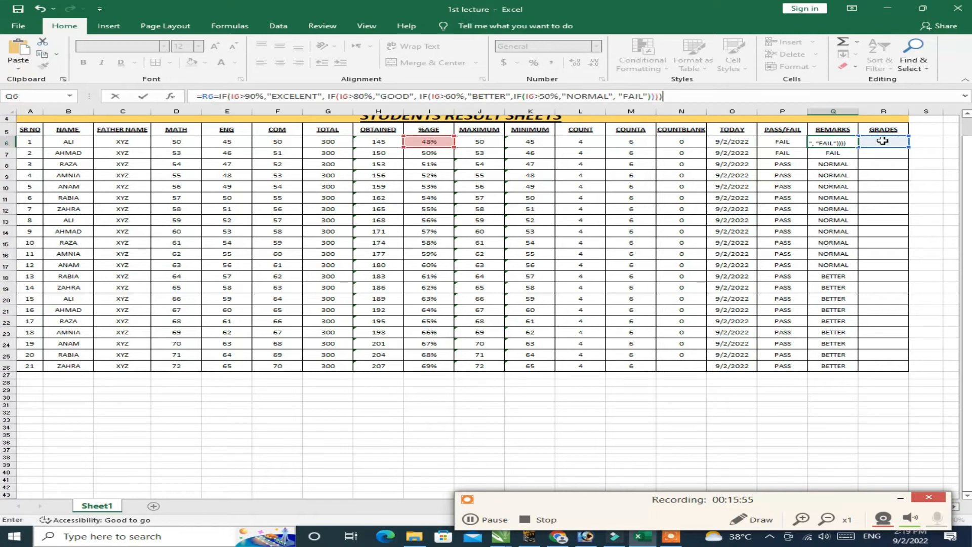
pyautogui.hotkey('ctrl', 'z')
pyautogui.hotkey('ctrl', 'v')
pyautogui.click(832, 178)
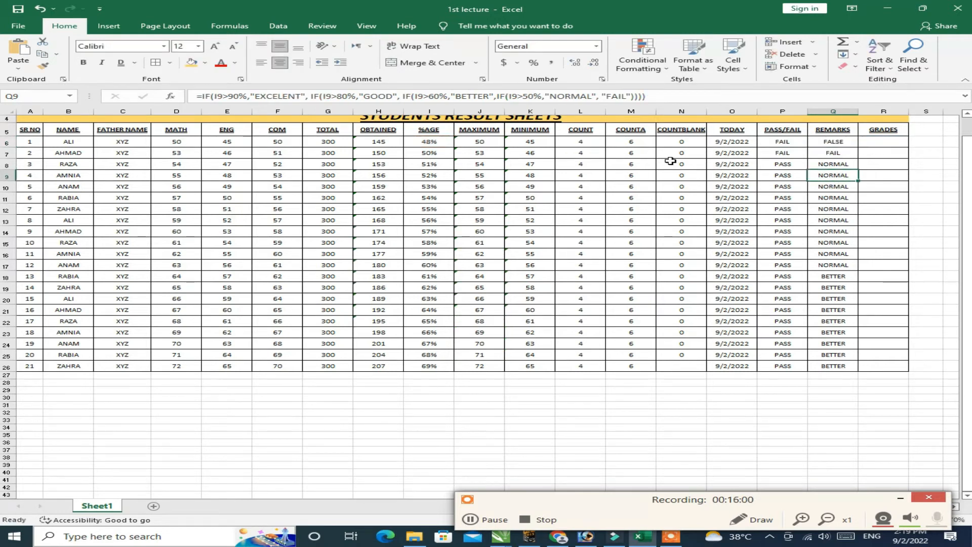
# Restore Q6's REMARKS formula by filling it upward from Q7.
pyautogui.click(843, 142)
pyautogui.click(850, 157)
pyautogui.moveTo(859, 158); pyautogui.dragTo(846, 143)
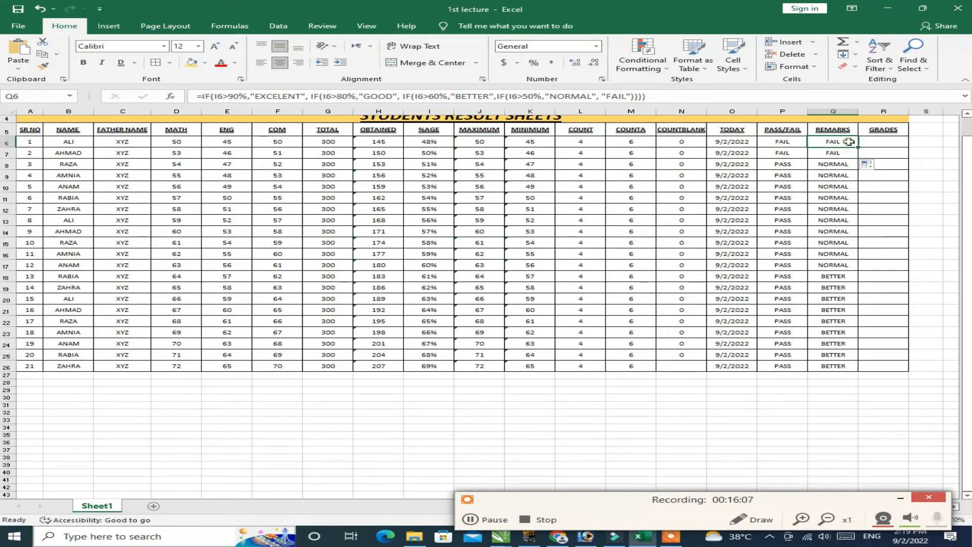
# Copy the full formula text of Q6 and paste it unchanged into R6 under GRADES.
pyautogui.doubleClick(840, 142)
pyautogui.moveTo(885, 147); pyautogui.dragTo(711, 141)
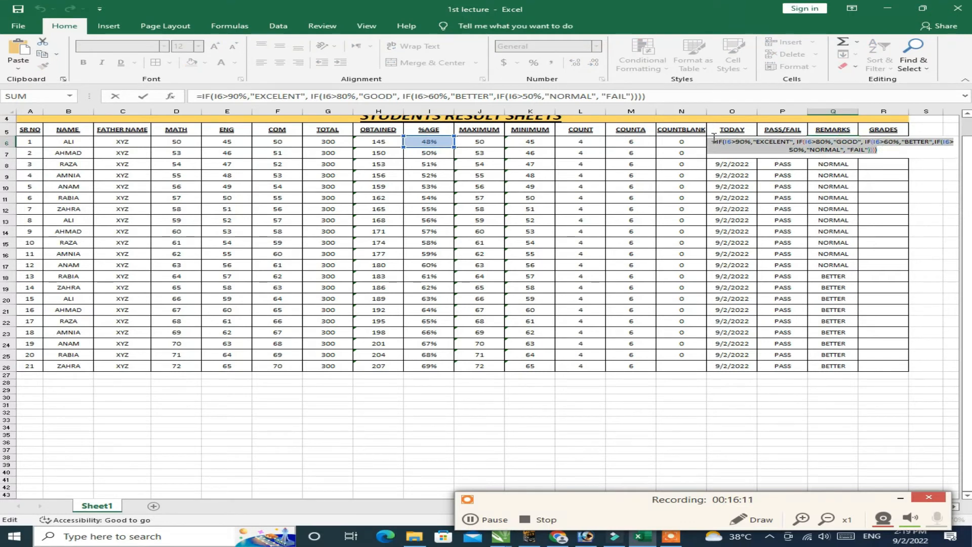
pyautogui.hotkey('ctrl', 'c')
pyautogui.click(887, 150)
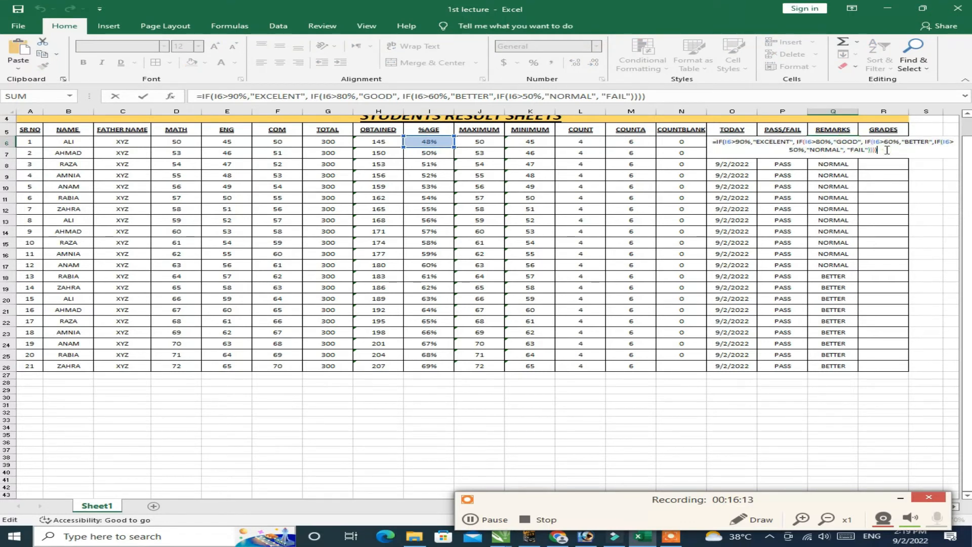
pyautogui.press('Return')
pyautogui.click(883, 142)
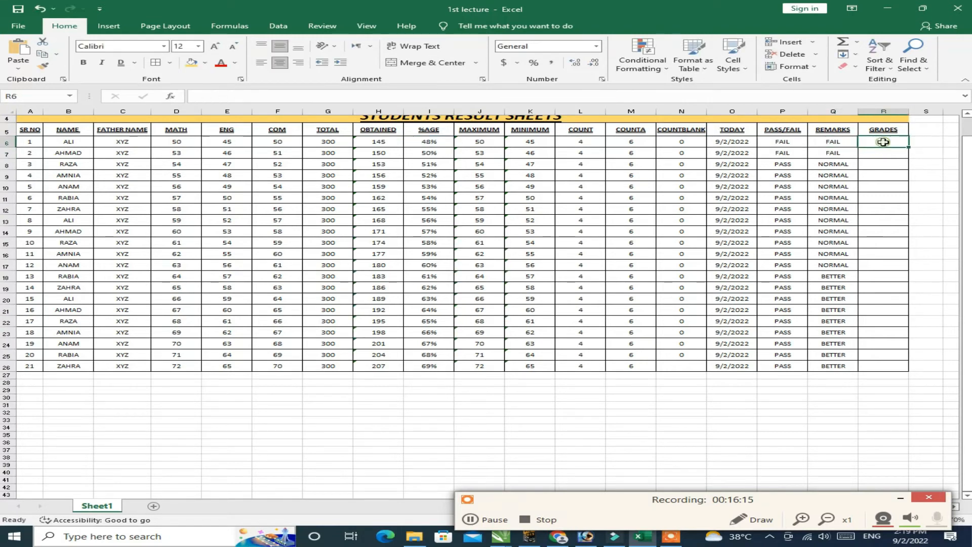
pyautogui.hotkey('ctrl', 'v')
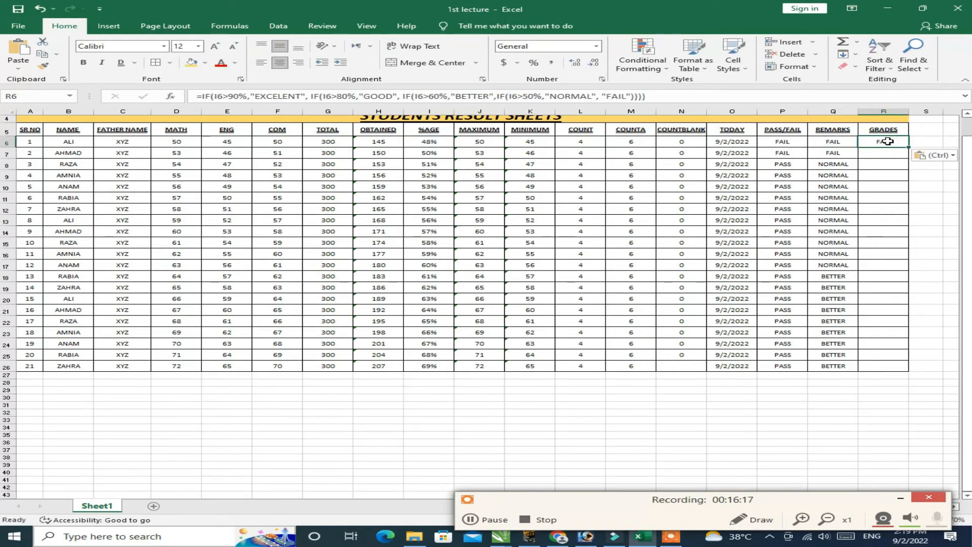
# Replace "EXCELENT" with "A" as the result for over 90% in R6's GRADES formula.
pyautogui.doubleClick(896, 142)
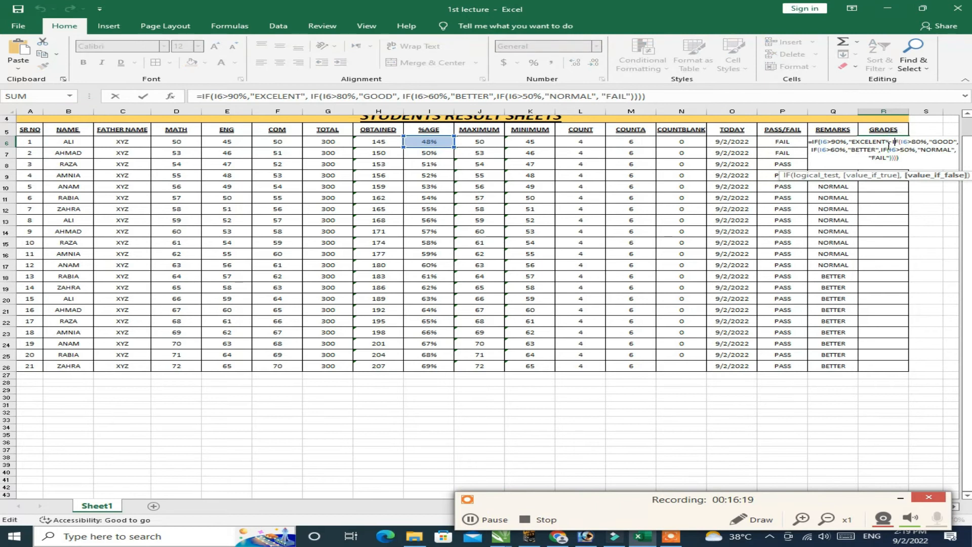
pyautogui.click(887, 141)
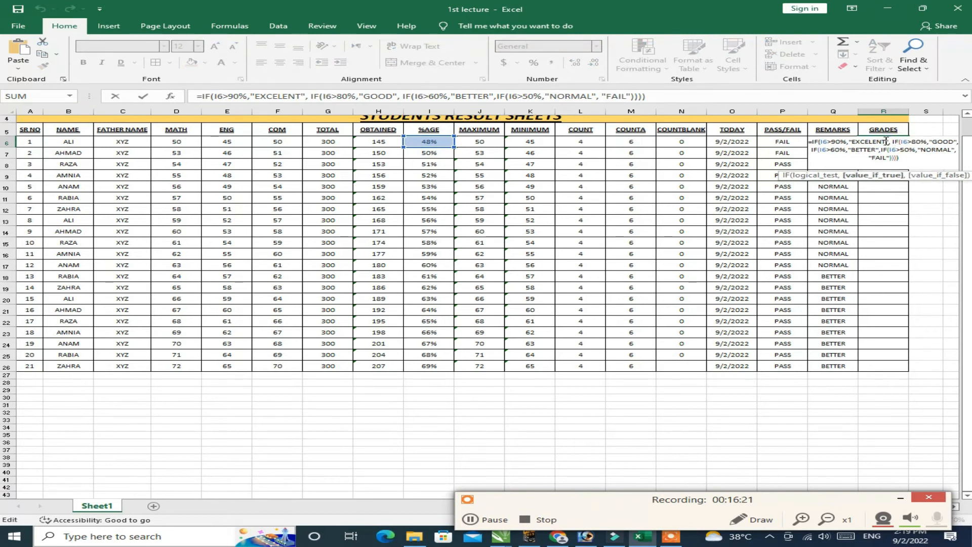
pyautogui.press('BackSpace')
pyautogui.press('BackSpace')
pyautogui.press('BackSpace')
pyautogui.press('BackSpace')
pyautogui.press('BackSpace')
pyautogui.press('BackSpace')
pyautogui.press('BackSpace')
pyautogui.press('BackSpace')
pyautogui.write('A')
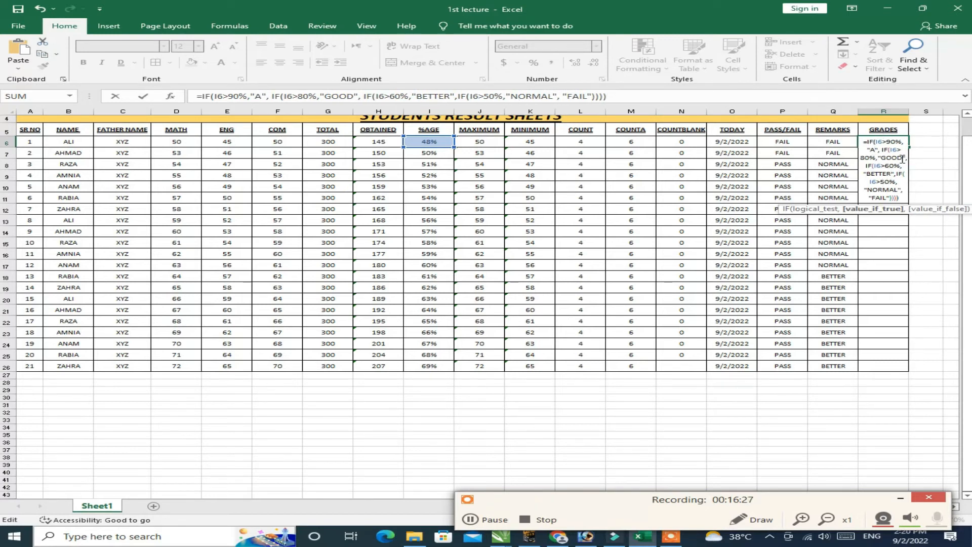
# Replace "GOOD" with "B" and "BETTER" with "C" in R6's GRADES formula.
pyautogui.press('BackSpace')
pyautogui.press('BackSpace')
pyautogui.press('BackSpace')
pyautogui.press('BackSpace')
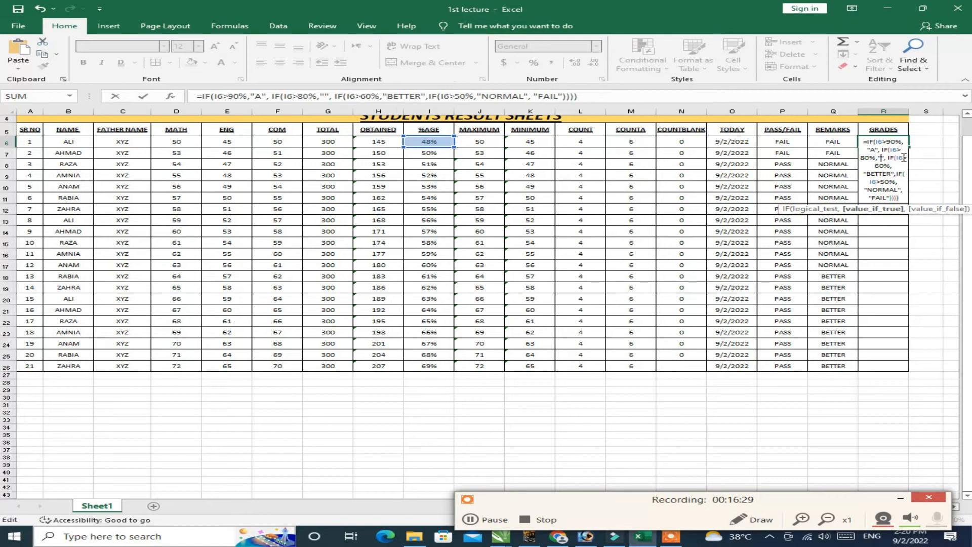
pyautogui.write('B')
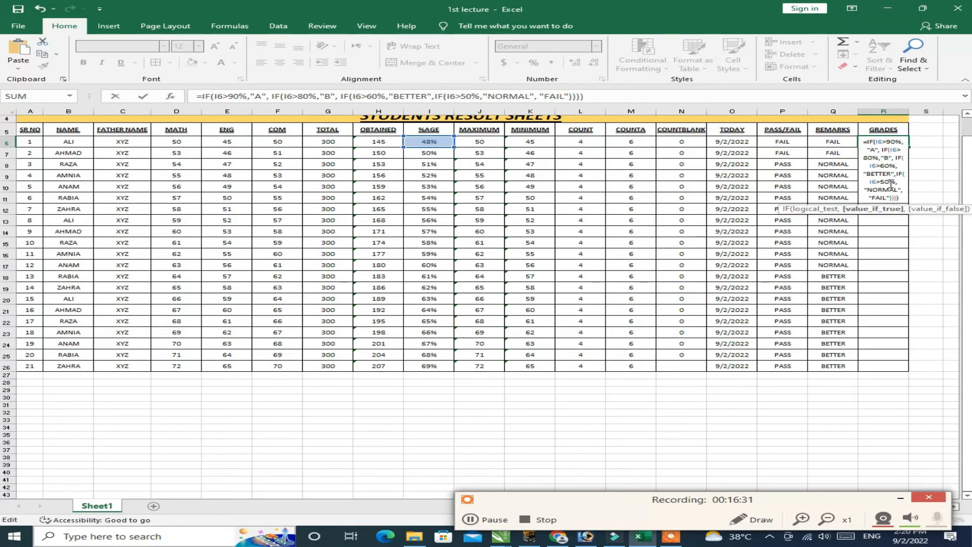
pyautogui.press('BackSpace')
pyautogui.press('BackSpace')
pyautogui.press('BackSpace')
pyautogui.press('BackSpace')
pyautogui.press('BackSpace')
pyautogui.press('BackSpace')
pyautogui.press('BackSpace')
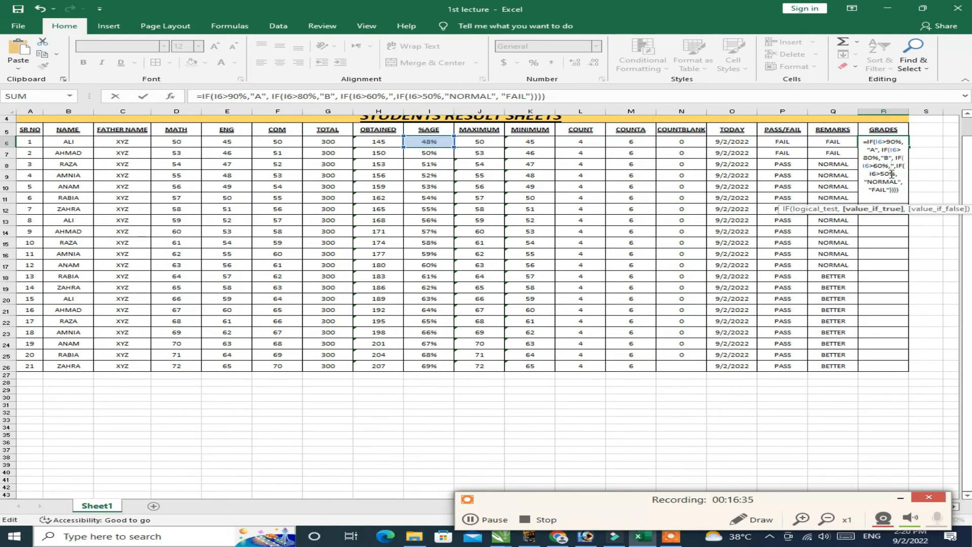
pyautogui.write('"C')
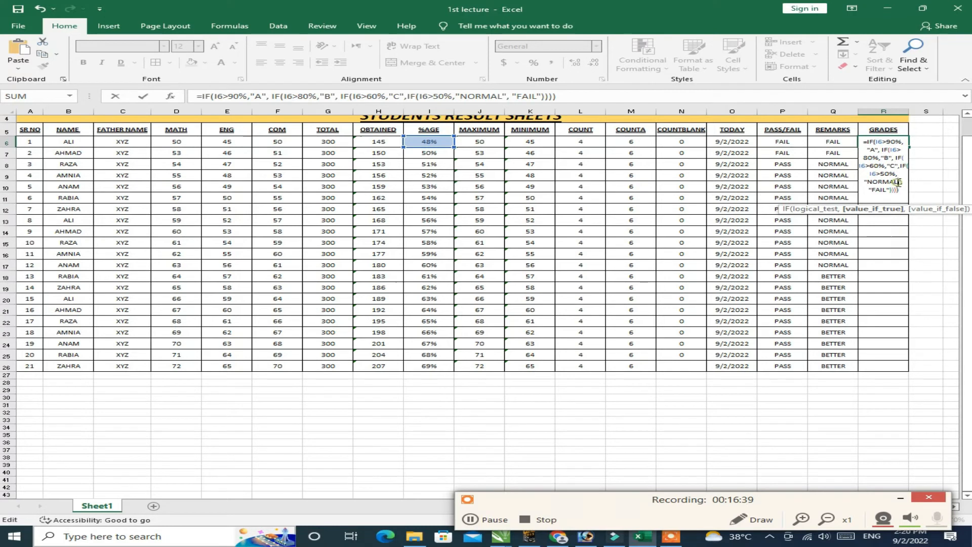
# Replace "NORMAL" with "D" and "FAIL" with "F" in R6's formula and commit it.
pyautogui.press('BackSpace')
pyautogui.press('BackSpace')
pyautogui.press('BackSpace')
pyautogui.press('BackSpace')
pyautogui.press('BackSpace')
pyautogui.press('BackSpace')
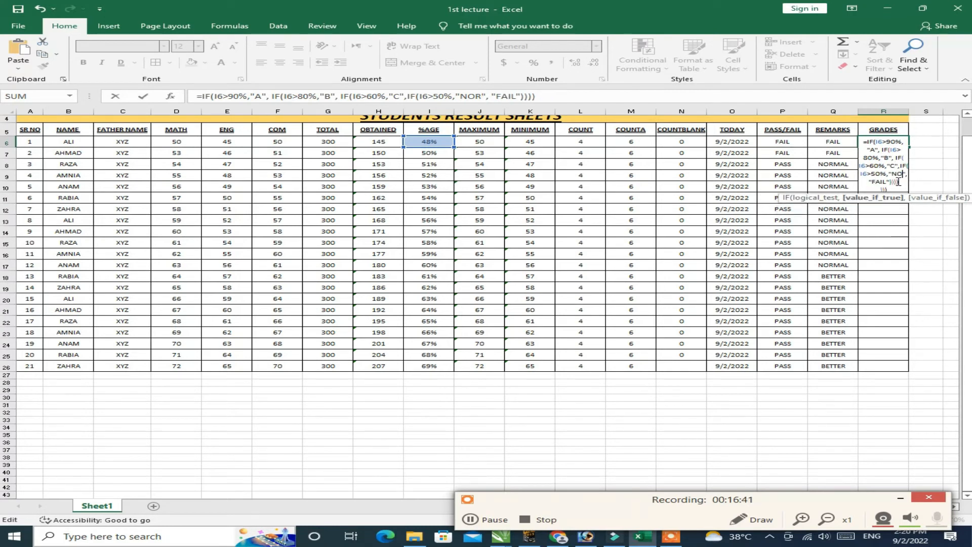
pyautogui.write('D')
pyautogui.click(886, 182)
pyautogui.press('BackSpace')
pyautogui.press('BackSpace')
pyautogui.press('BackSpace')
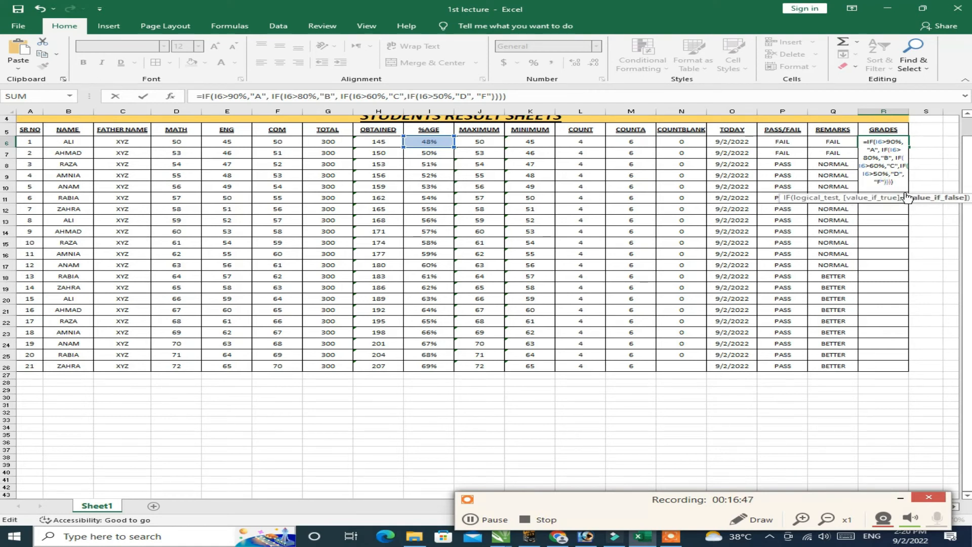
pyautogui.hotkey('ctrl', 'Return')
pyautogui.press('Return')
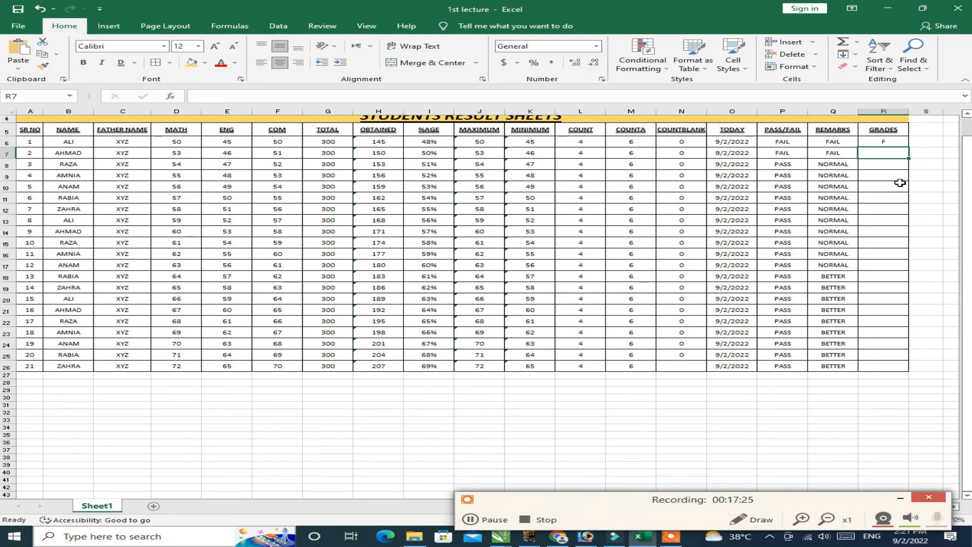
# Fill the grade formula from R6 down the GRADES column to R26.
pyautogui.click(895, 141)
pyautogui.moveTo(909, 146); pyautogui.dragTo(886, 369)
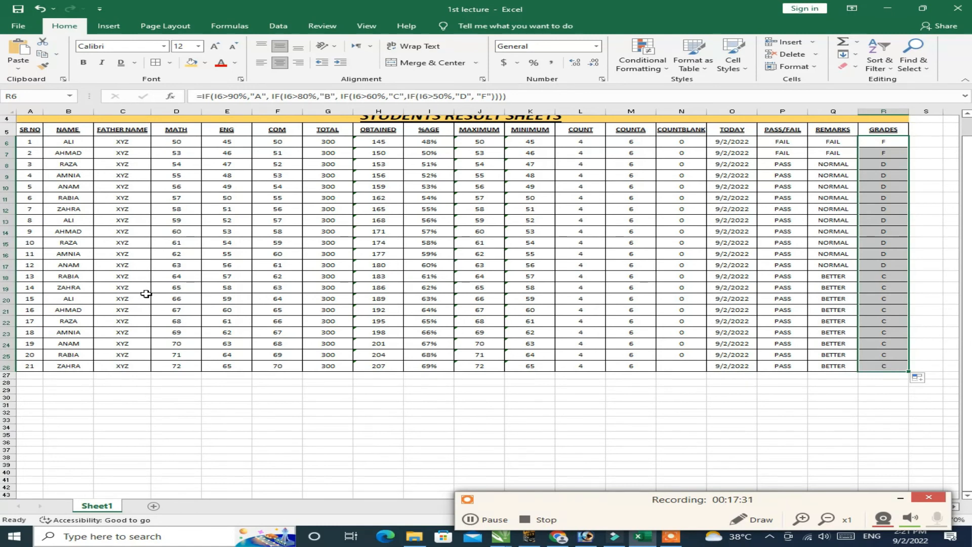
pyautogui.scroll(1, 146, 294)
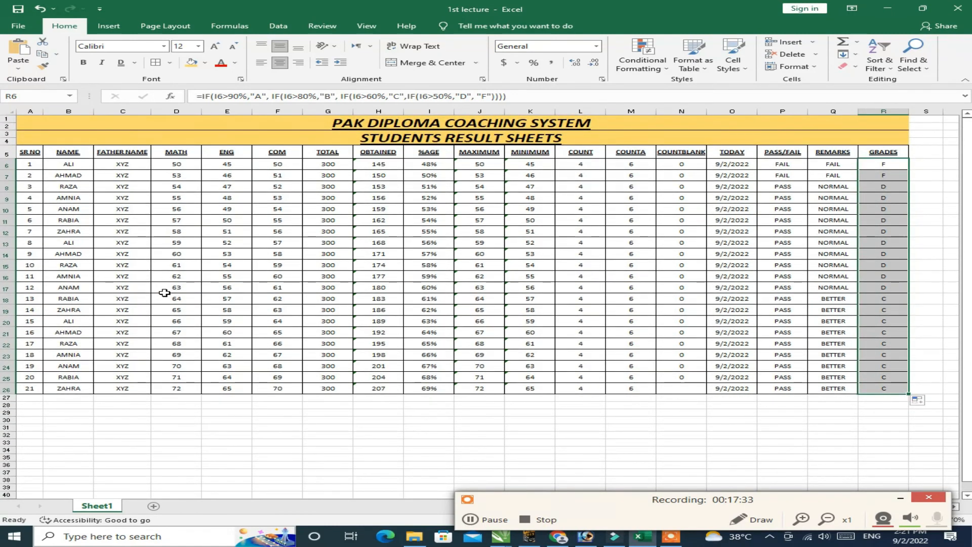
pyautogui.moveTo(412, 299); pyautogui.dragTo(395, 297)
pyautogui.moveTo(74, 133)
pyautogui.mouseDown()
pyautogui.moveTo(238, 167)
pyautogui.moveTo(651, 370)
pyautogui.moveTo(670, 400)
pyautogui.mouseUp()
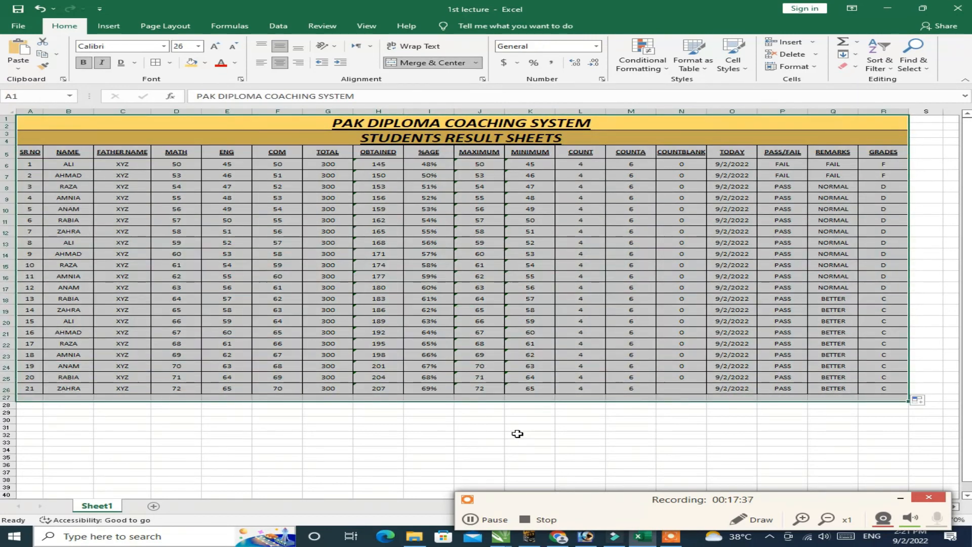
pyautogui.click(517, 434)
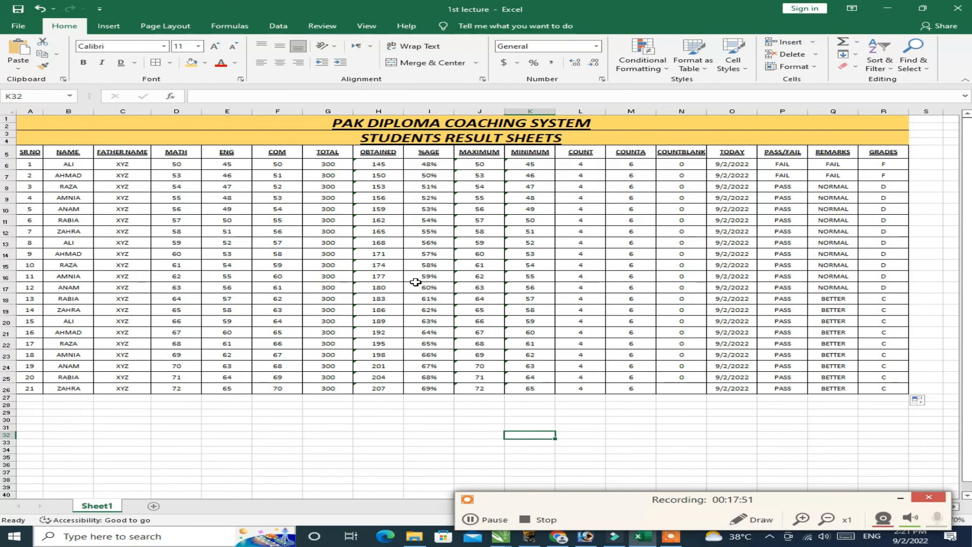
pyautogui.scroll(-1, 415, 282)
pyautogui.scroll(1, 416, 282)
pyautogui.click(471, 519)
pyautogui.click(471, 520)
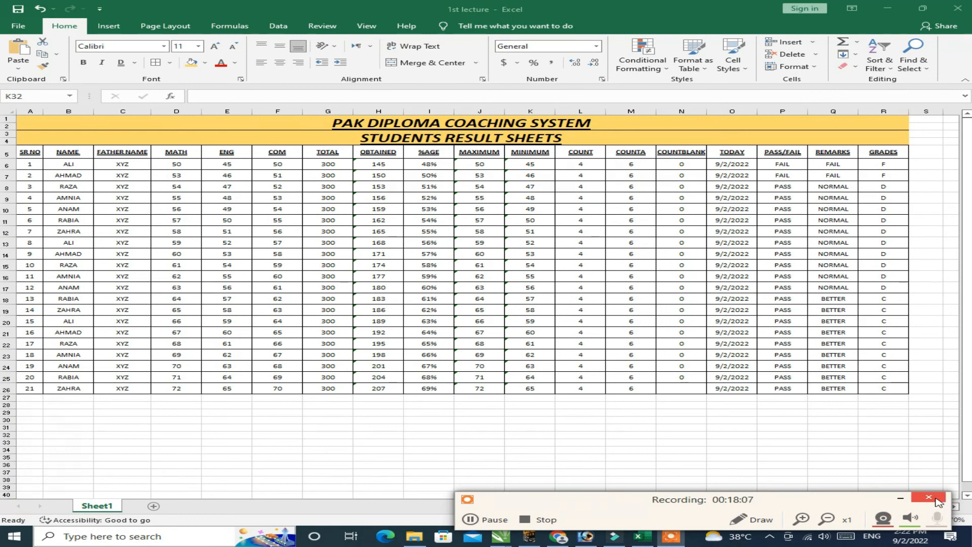
pyautogui.click(929, 498)
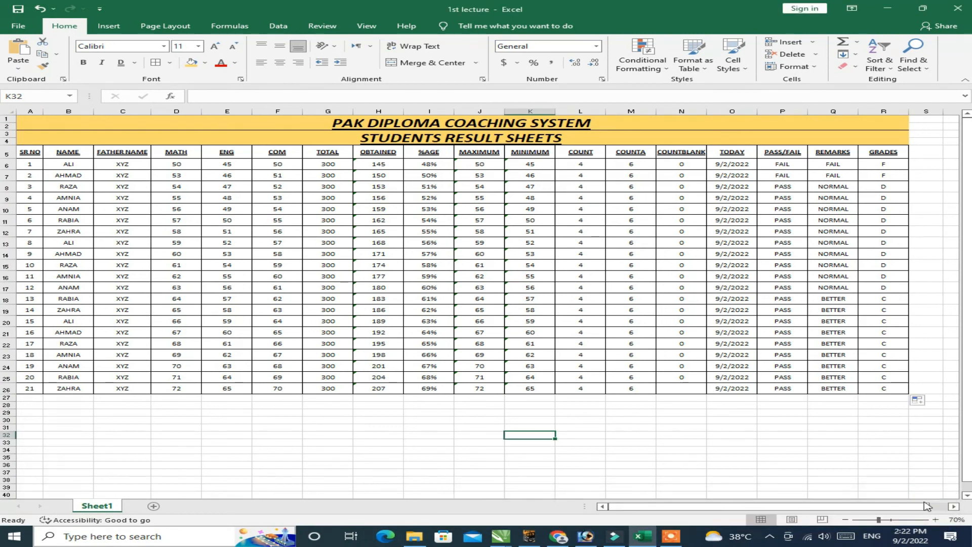